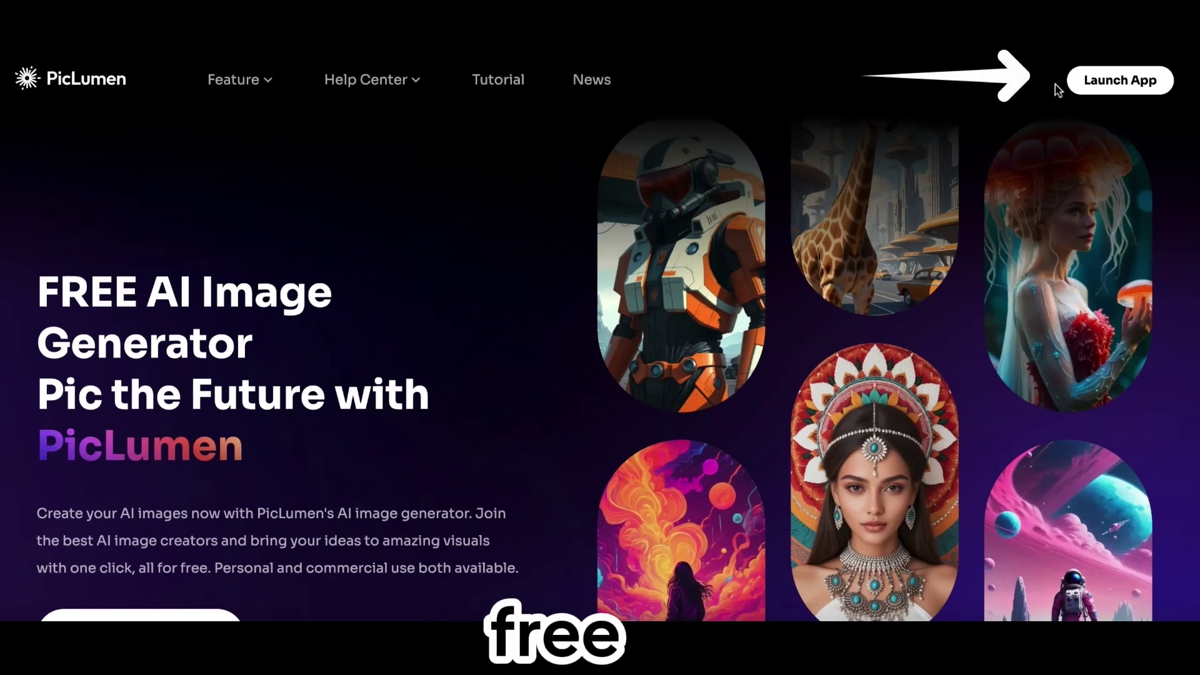
# - Launch the image generator and browse the hot images in the Explore gallery
pyautogui.click(1088, 84)
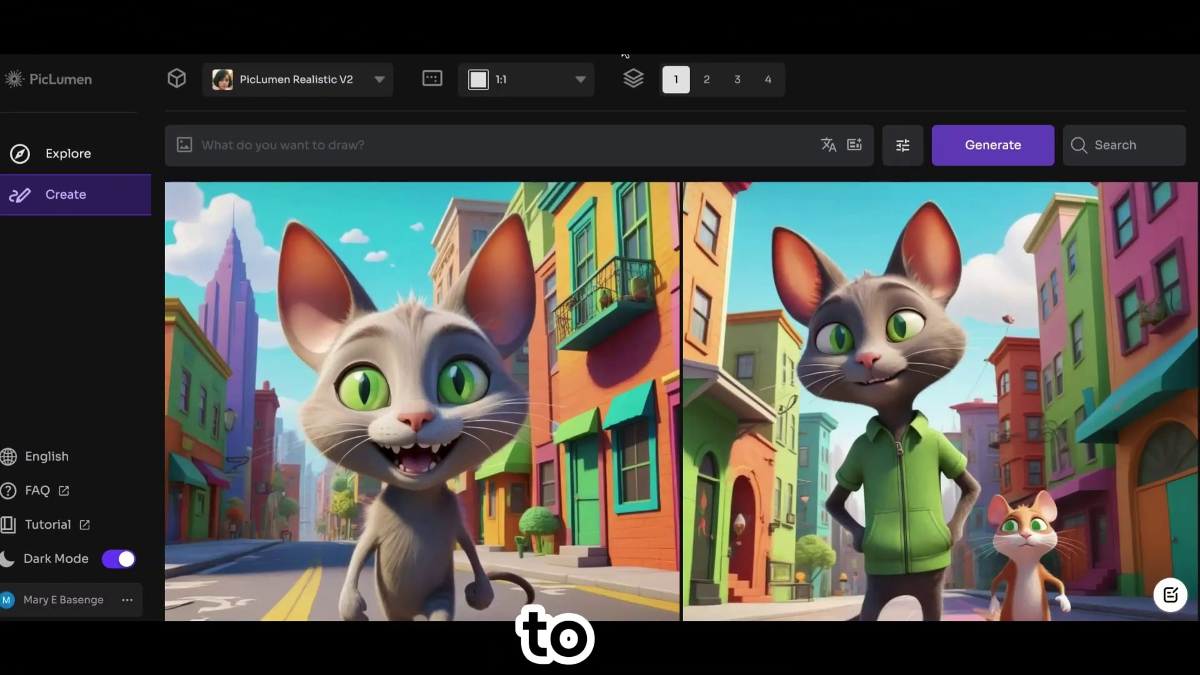
pyautogui.click(82, 162)
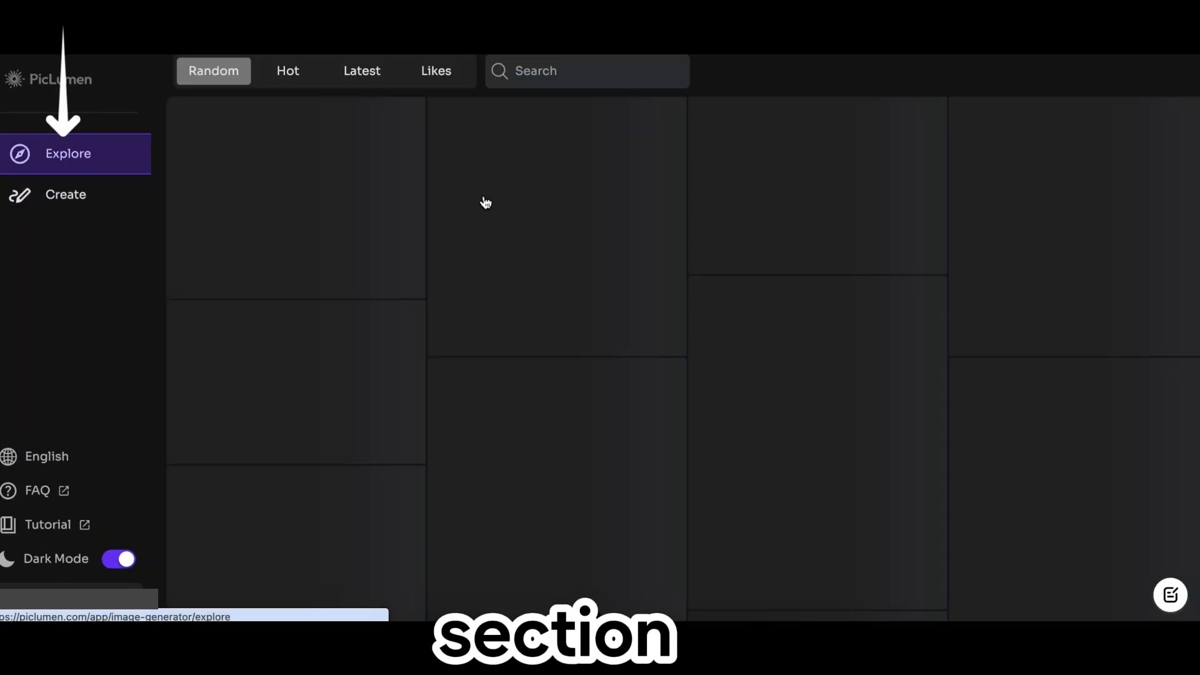
pyautogui.click(288, 72)
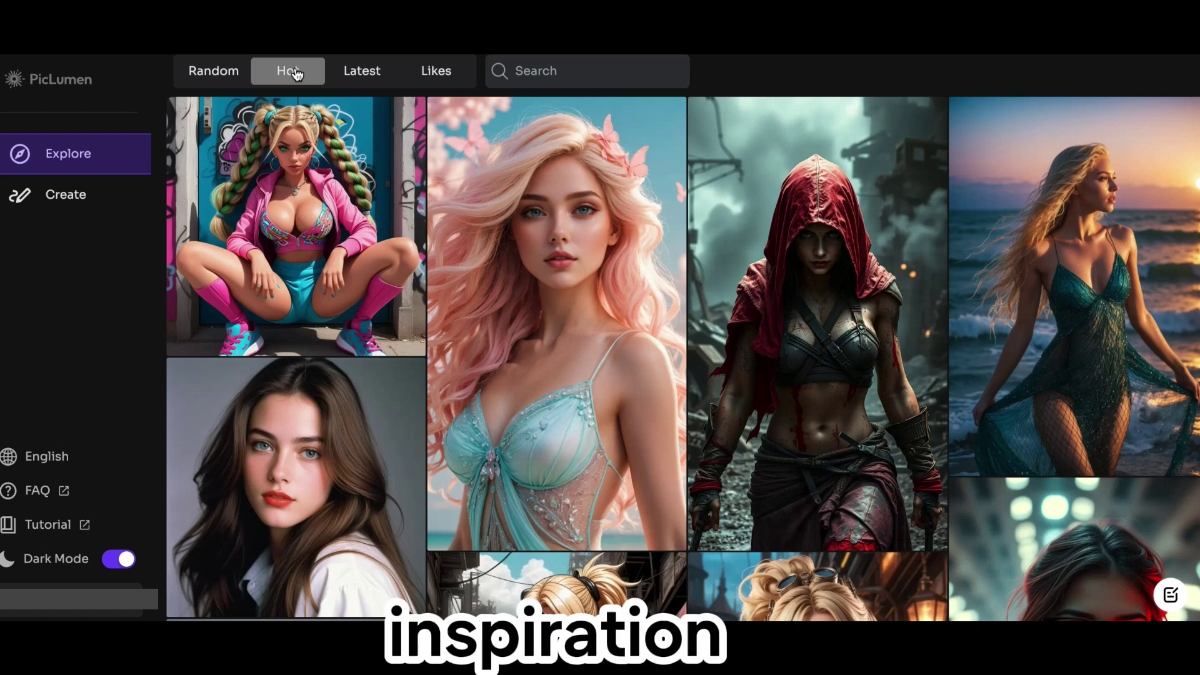
pyautogui.click(819, 328)
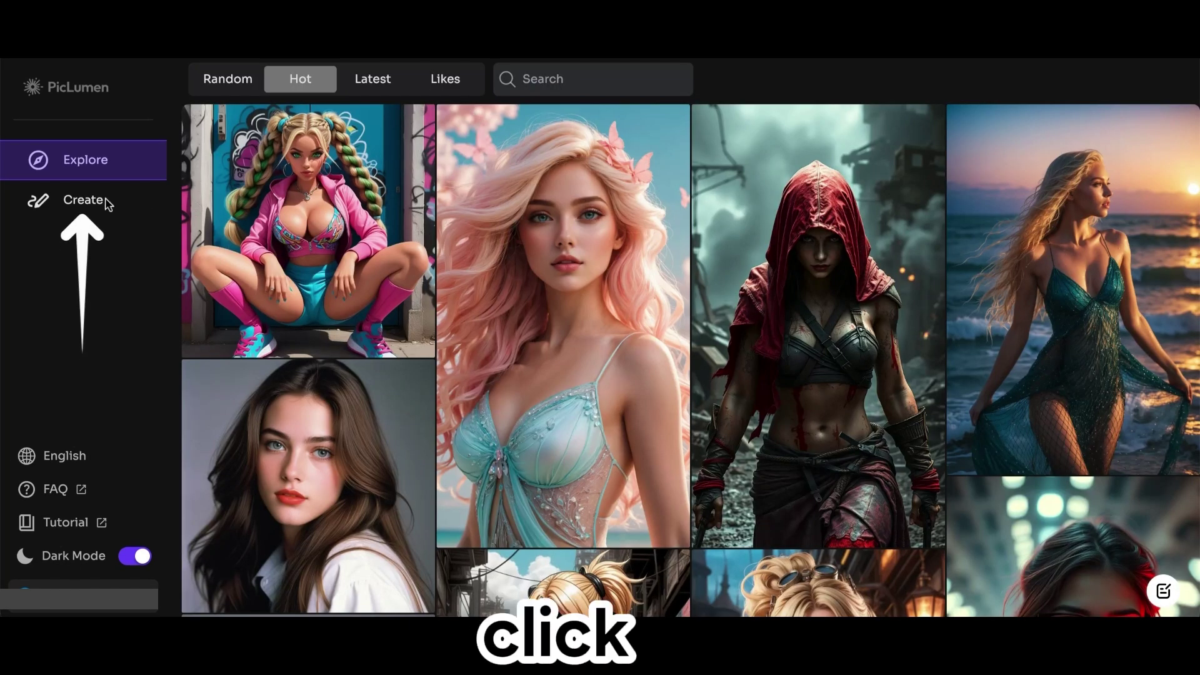
# - Go to the Create workspace and set the image model to FLUX.1-schnell
pyautogui.click(91, 208)
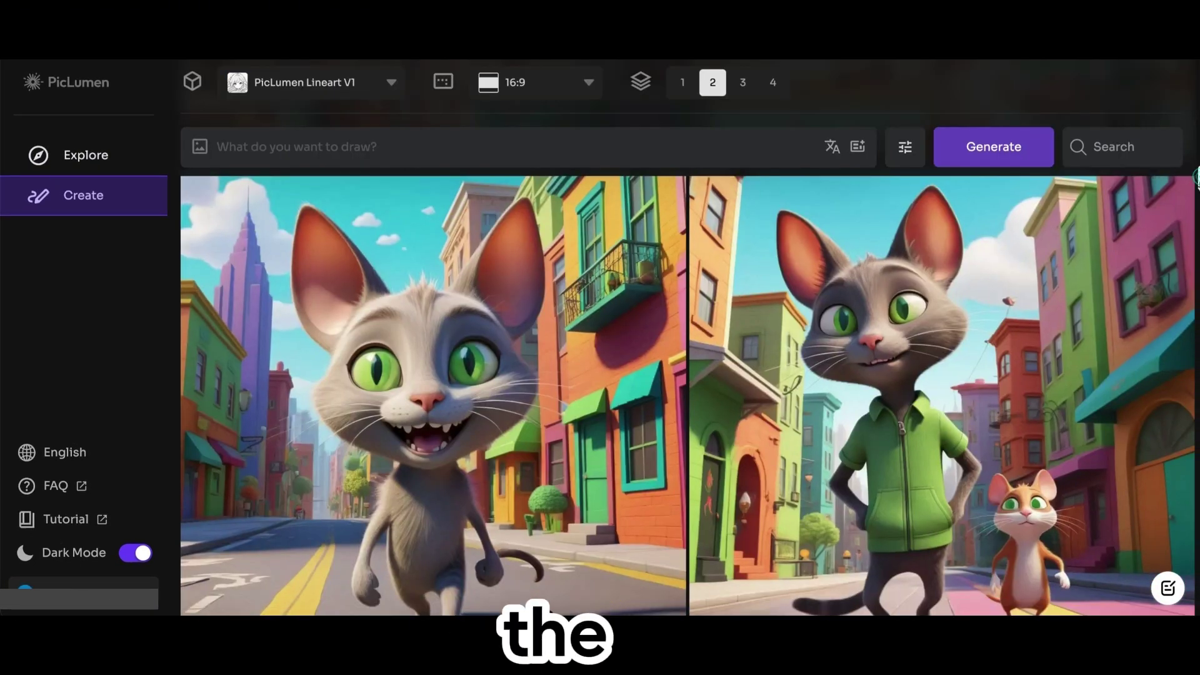
pyautogui.moveTo(1196, 178); pyautogui.dragTo(1183, 367)
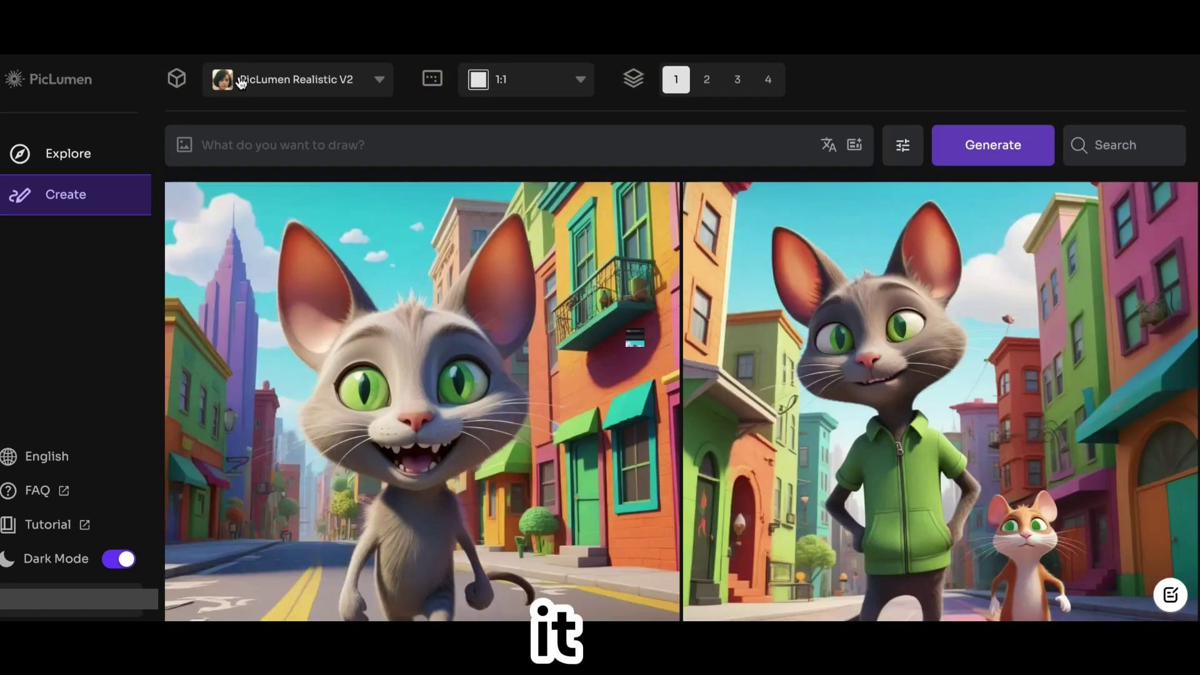
pyautogui.click(253, 83)
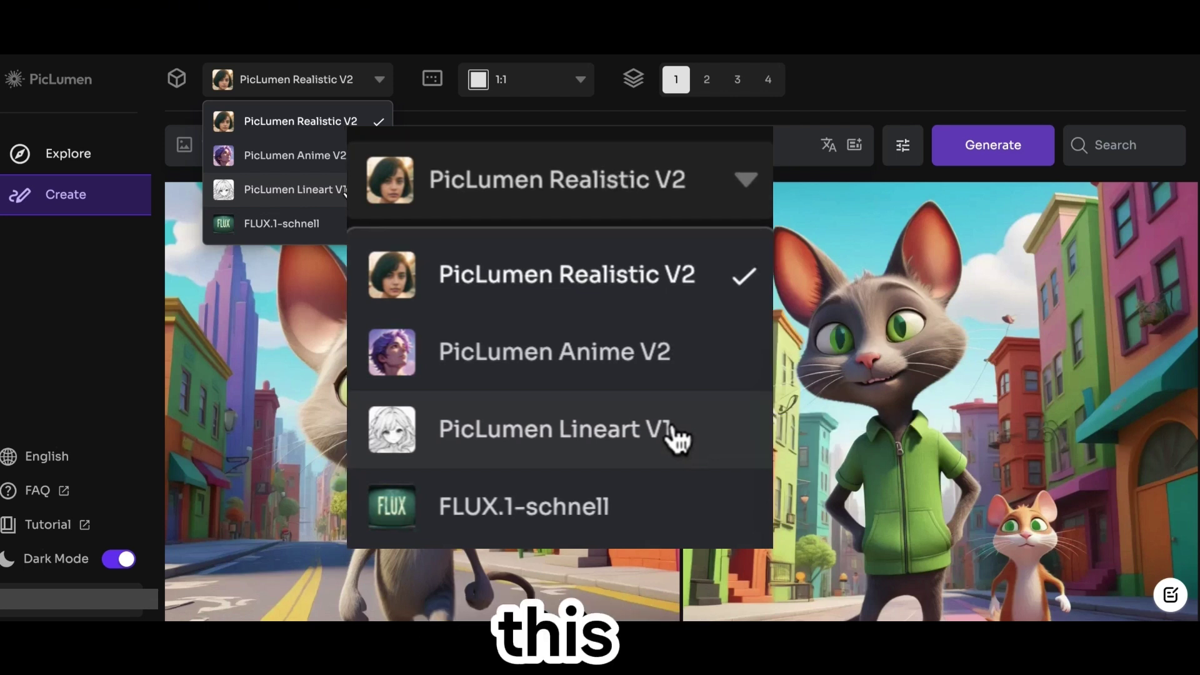
pyautogui.click(323, 232)
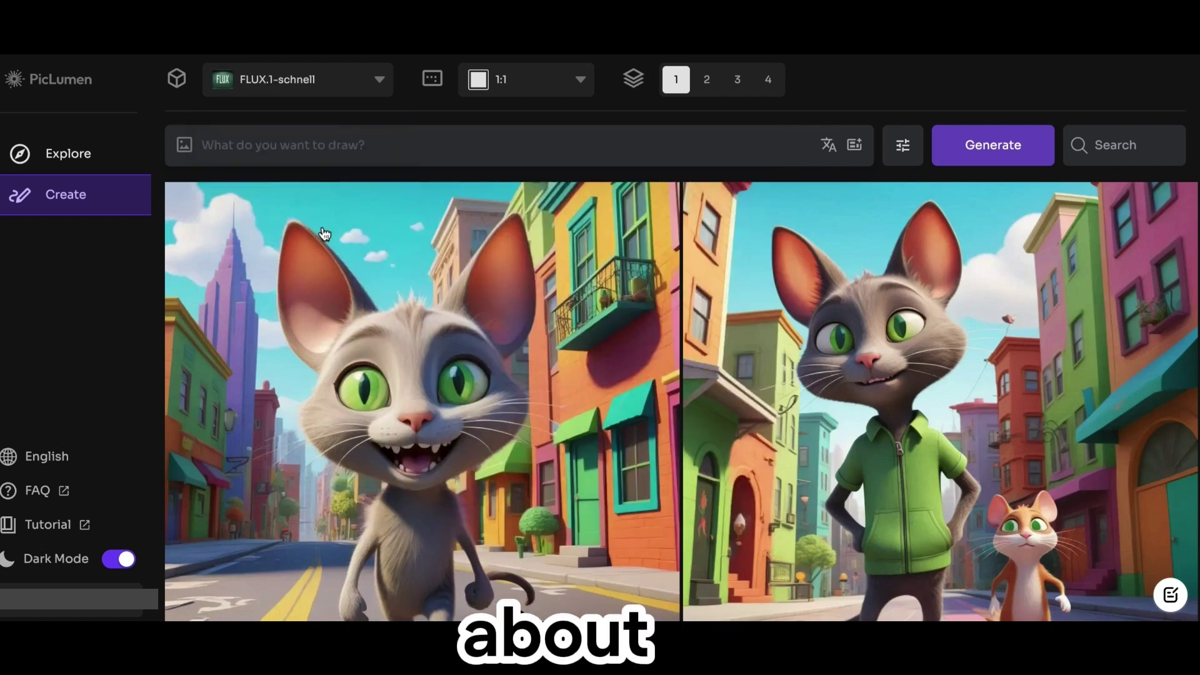
# - Look through the available aspect ratios and set the image format to 16:9
pyautogui.click(475, 79)
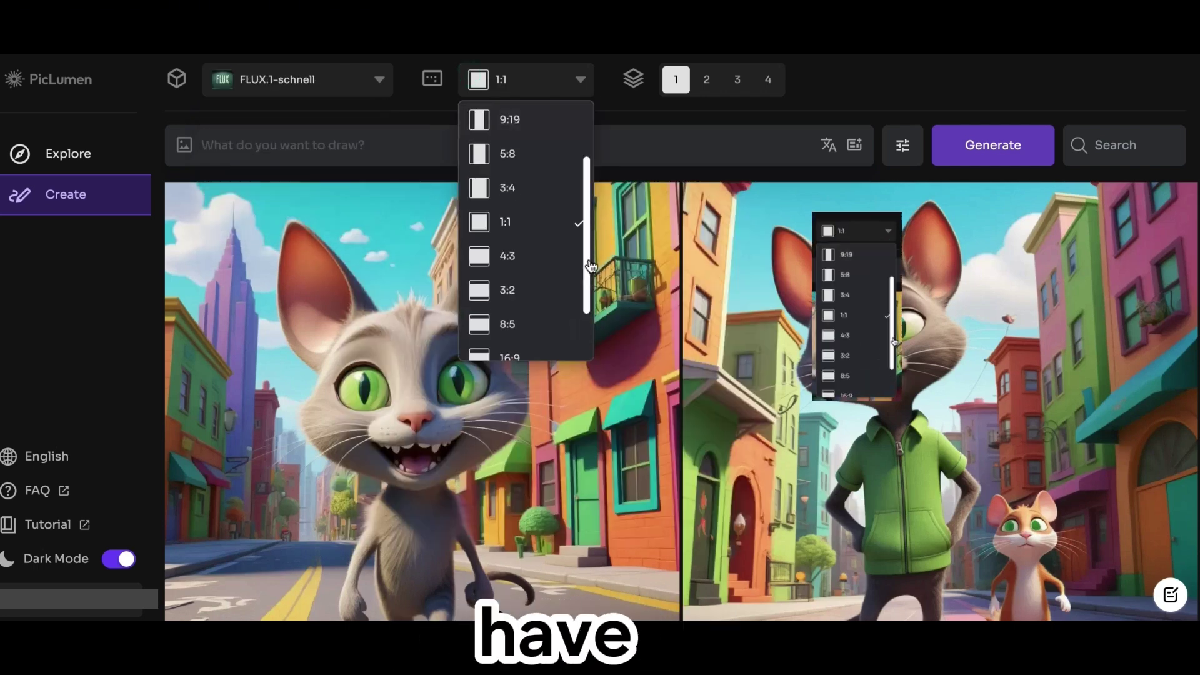
pyautogui.scroll(-3, 590, 266)
pyautogui.scroll(5, 574, 109)
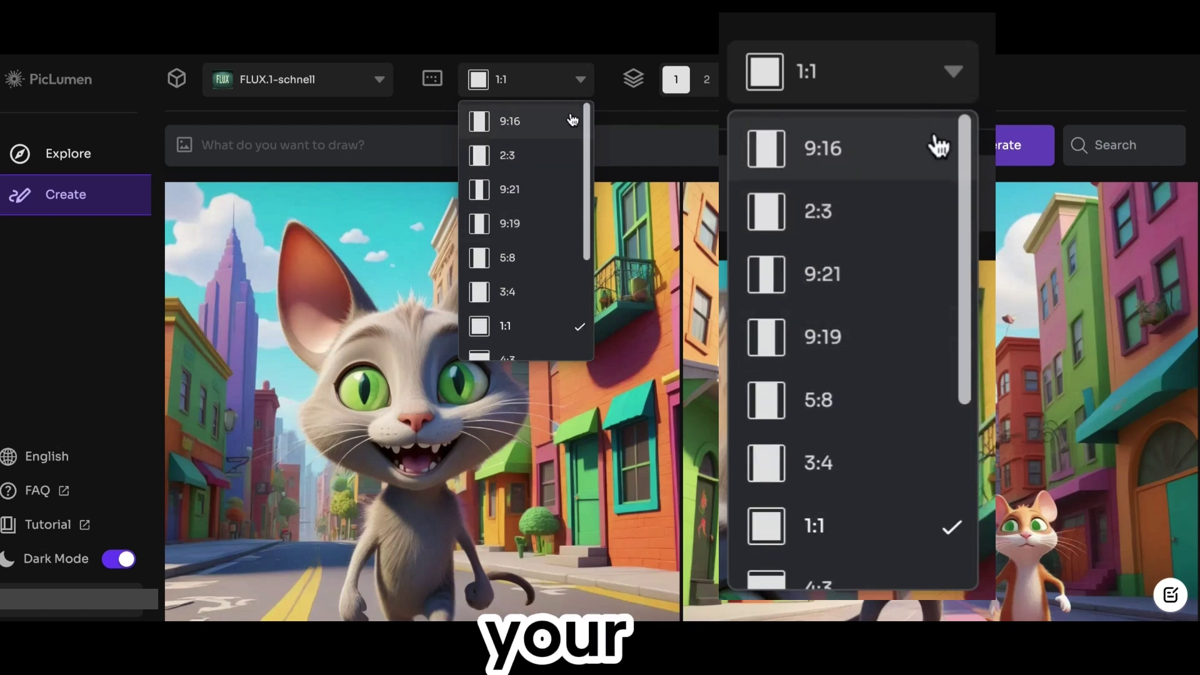
pyautogui.scroll(-3, 582, 218)
pyautogui.scroll(-1, 586, 253)
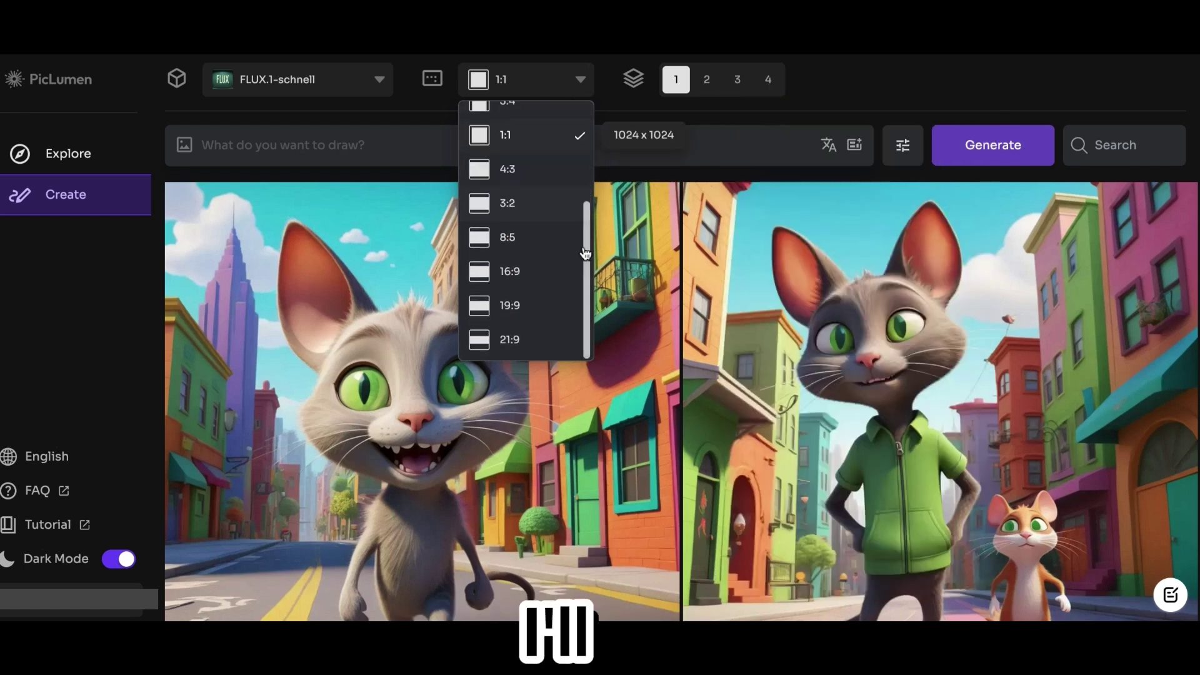
pyautogui.click(510, 271)
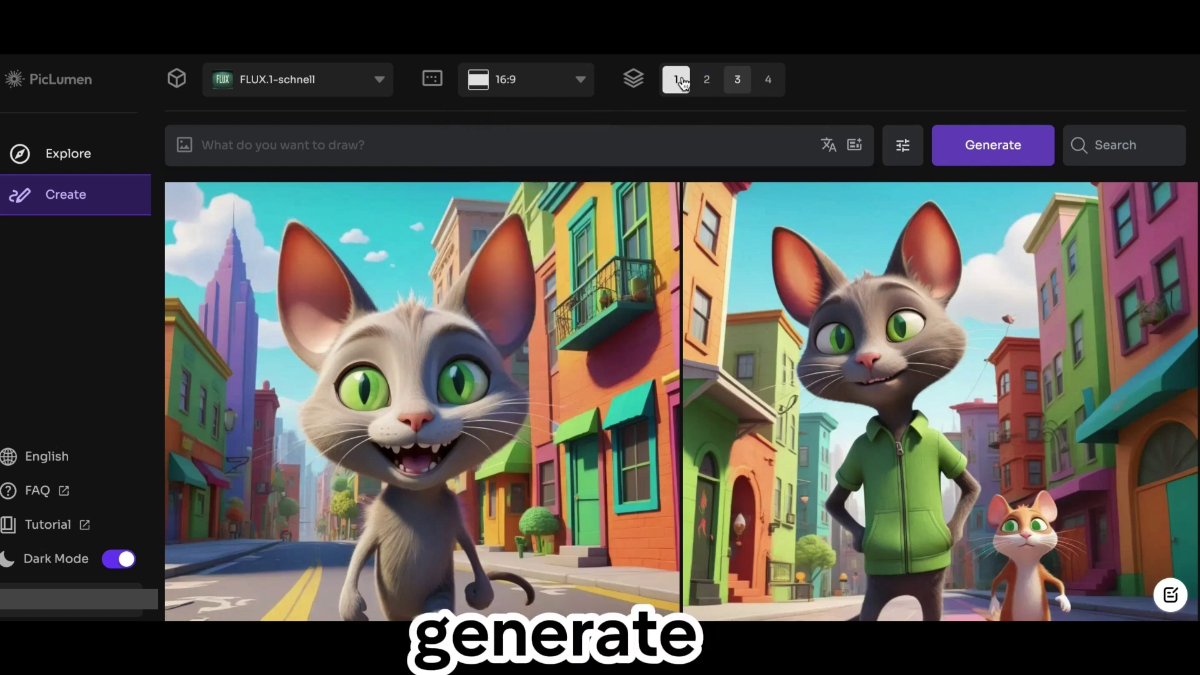
# - Generate four images from the prompt "3d animation, cartoon chef juggling food in a whimsical kitchen, bright colors, playful expression, exaggerated movements, lively background"
pyautogui.click(772, 79)
pyautogui.click(207, 145)
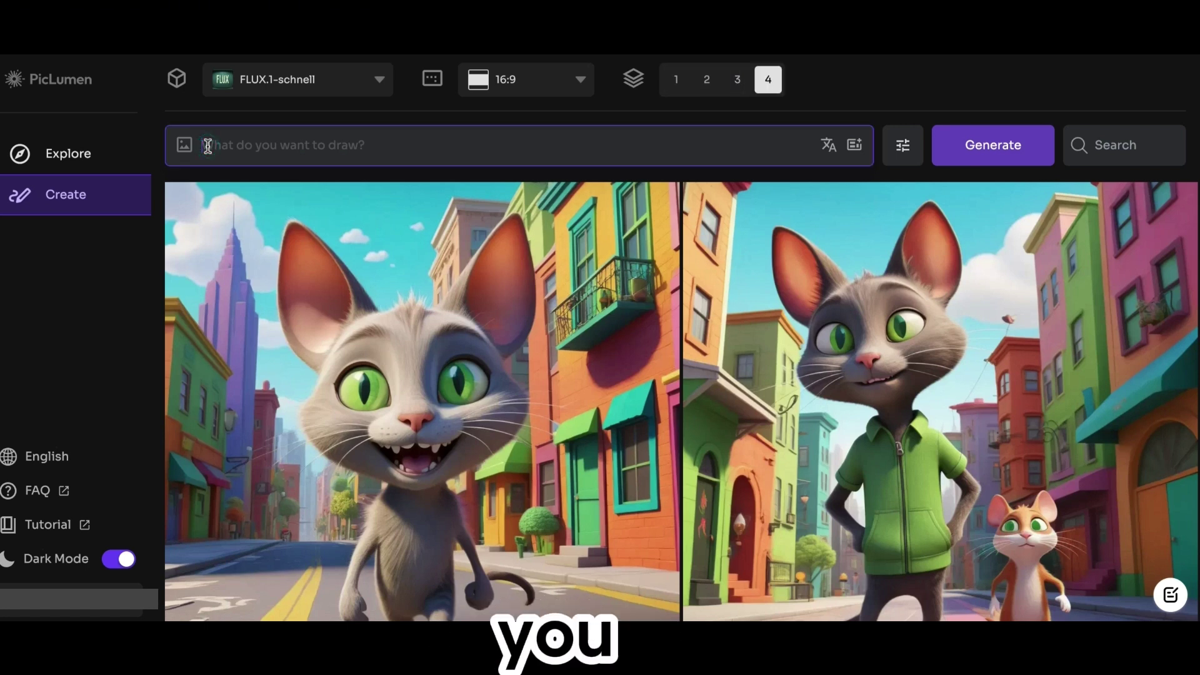
pyautogui.write('3d animation, cartoon chef juggling food in a whimsical kitchen, bright colors, playful expression, exaggerated movements, lively background')
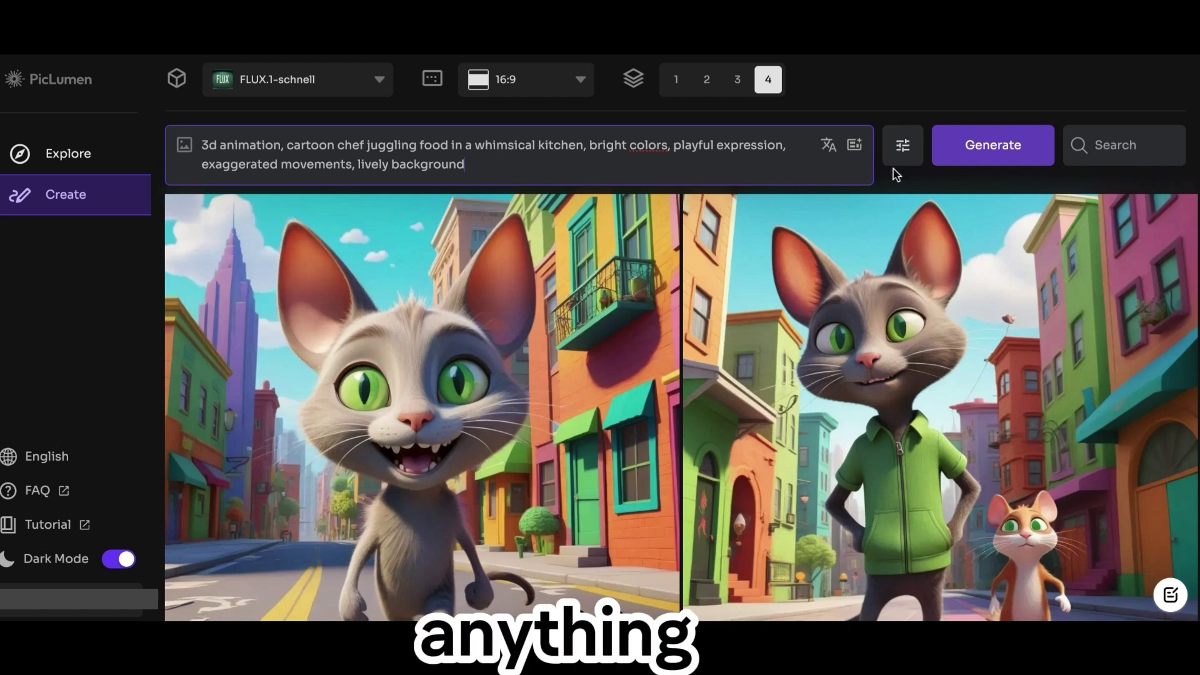
pyautogui.click(979, 160)
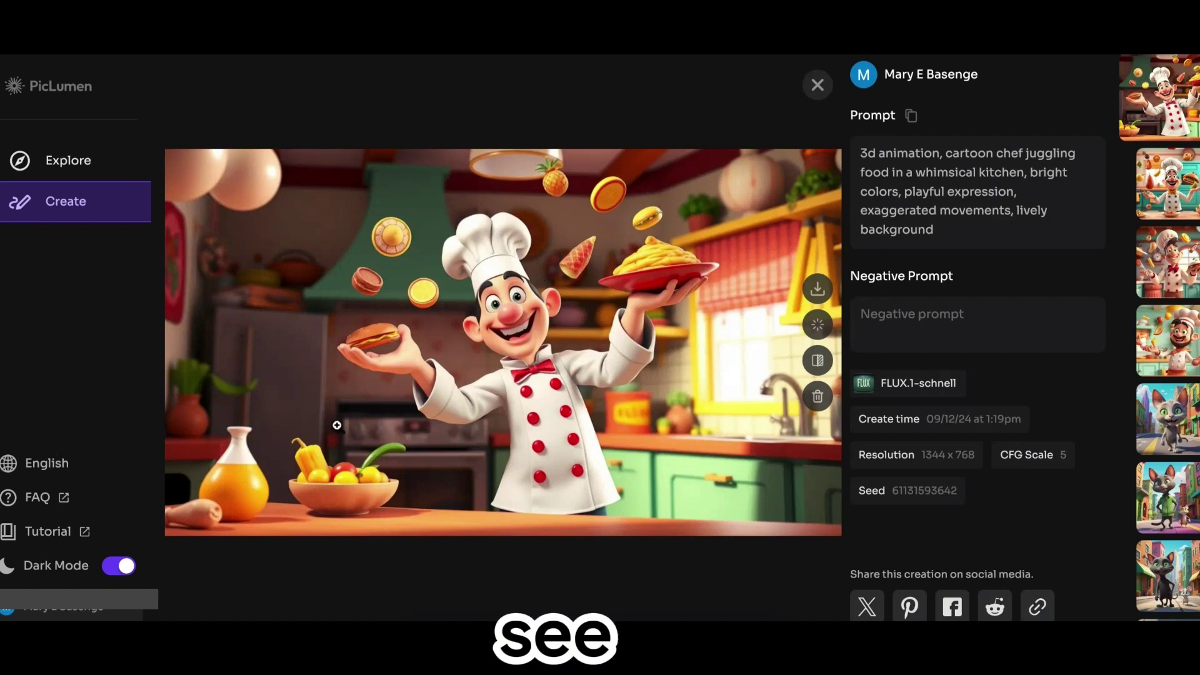
# - View the generated chef images one by one at large size and close the preview
pyautogui.click(1179, 184)
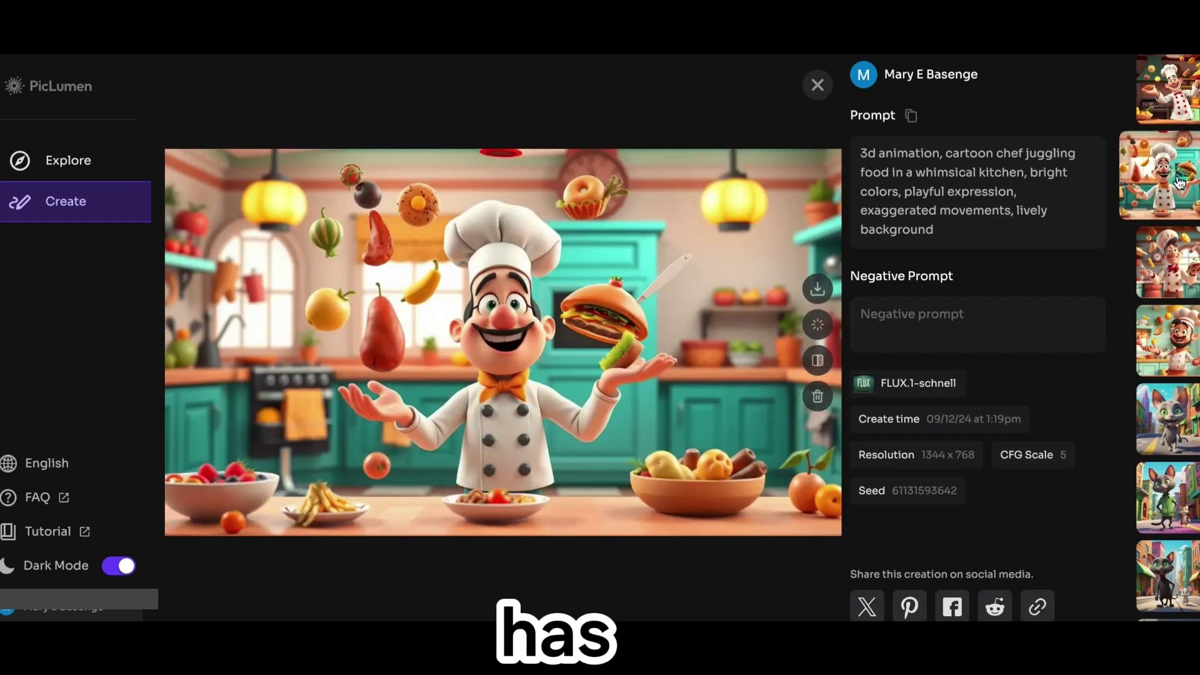
pyautogui.click(1169, 267)
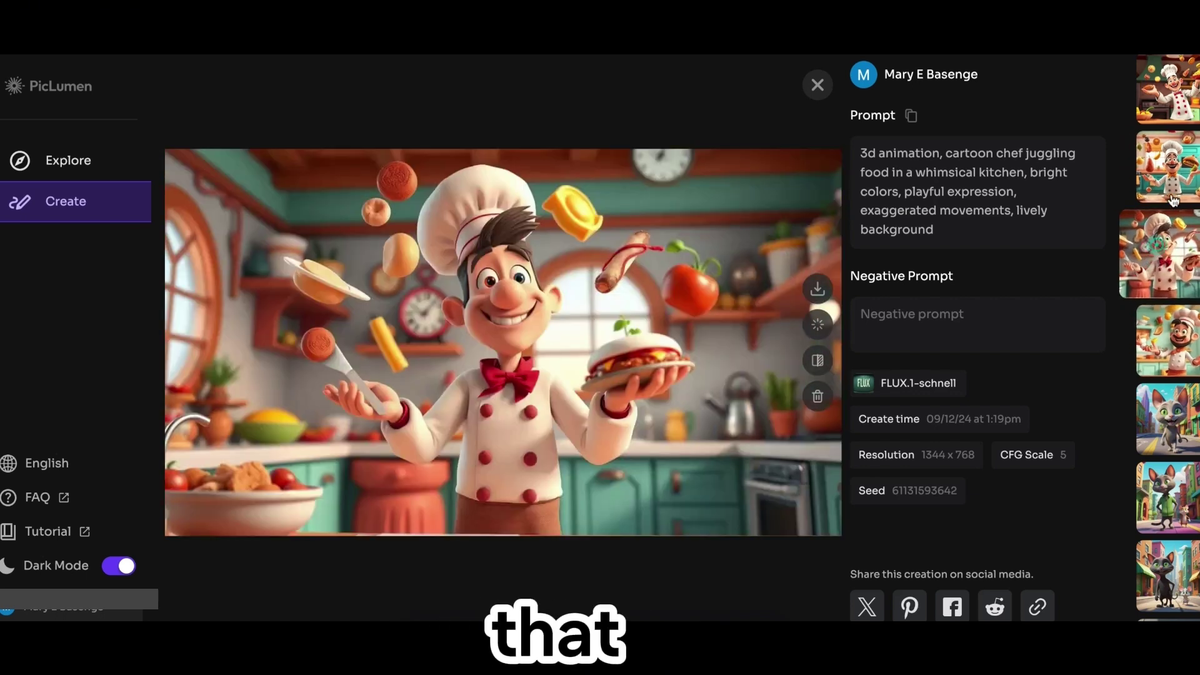
pyautogui.click(1177, 166)
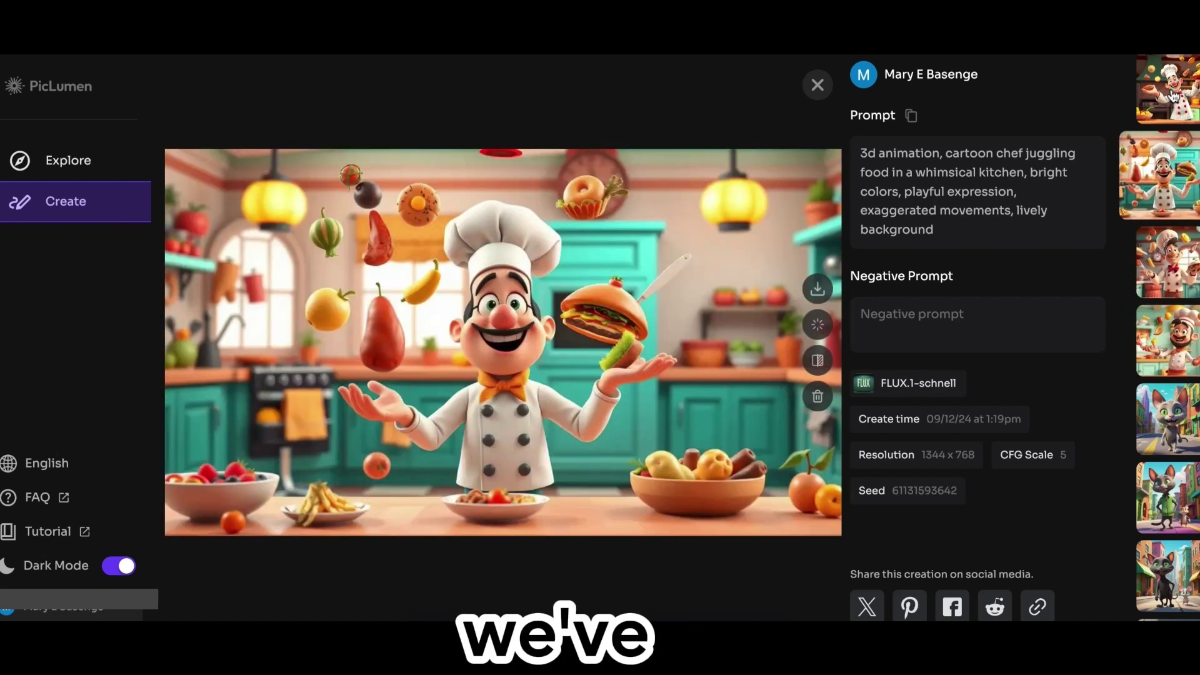
pyautogui.click(1174, 95)
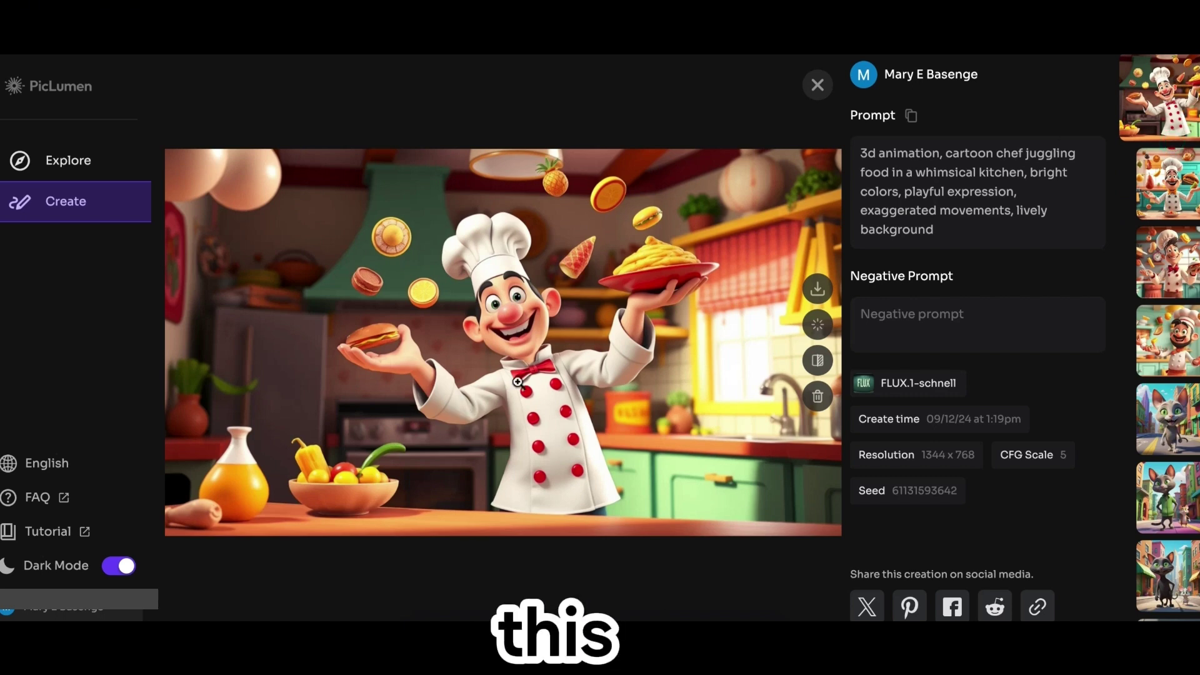
pyautogui.press('Escape')
# - Enter the same cartoon chef prompt again and have it enhanced automatically into a more detailed description
pyautogui.click(690, 153)
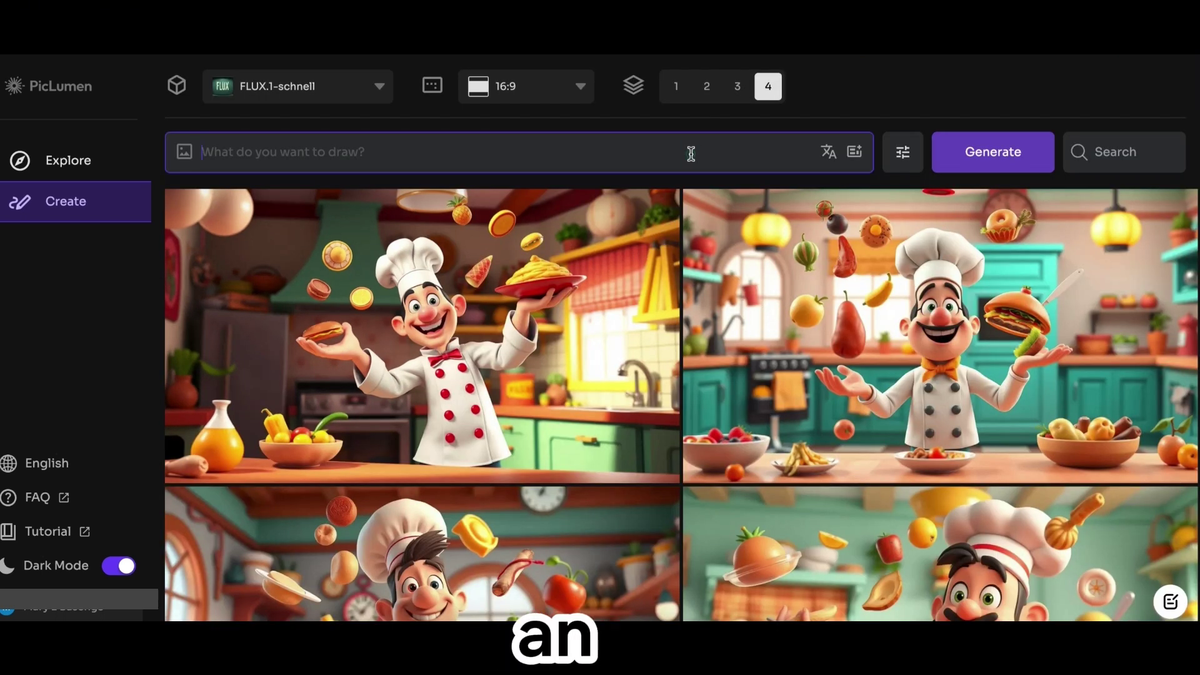
pyautogui.write('3d animation, cartoon chef juggling food in a whimsical kitchen, bright colors, playful expression, exaggerated movements, lively background.')
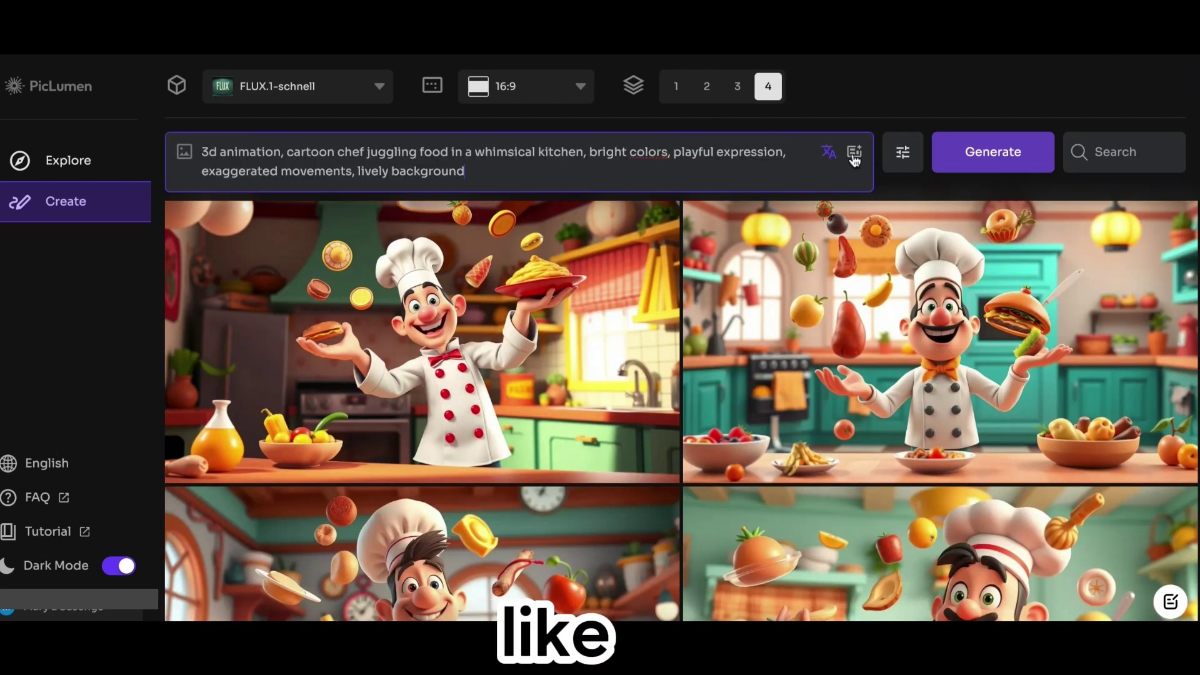
pyautogui.click(854, 152)
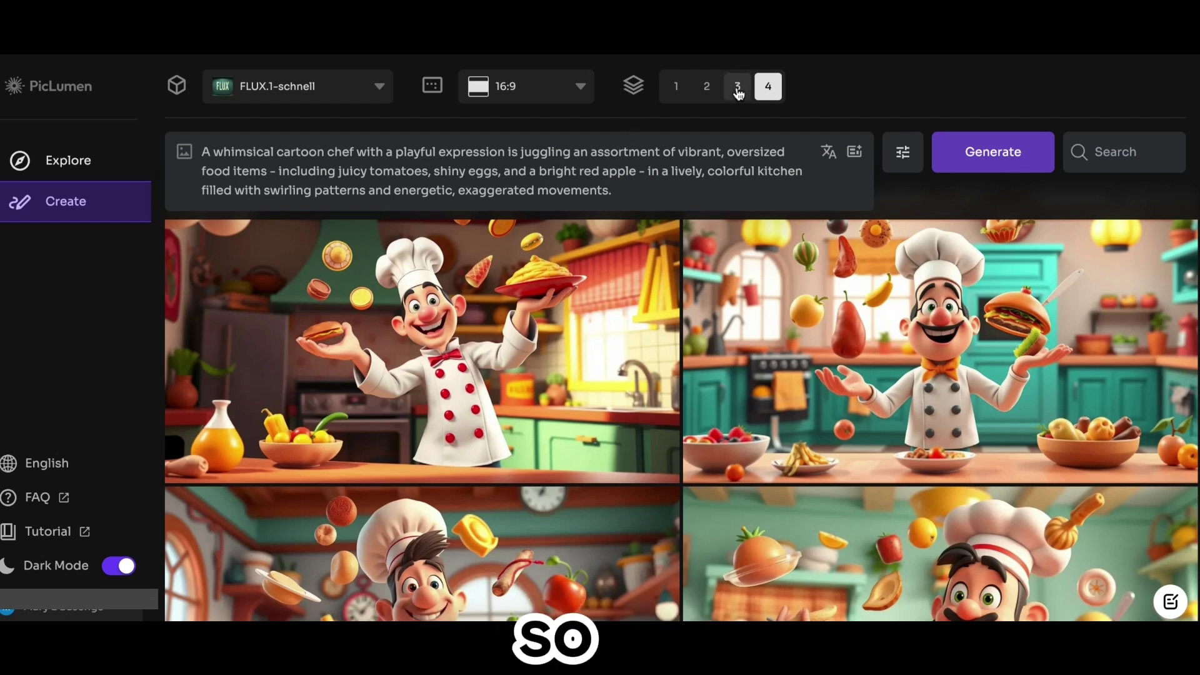
# - Generate two images from the enhanced chef prompt and compare them with the earlier chef images
pyautogui.click(707, 86)
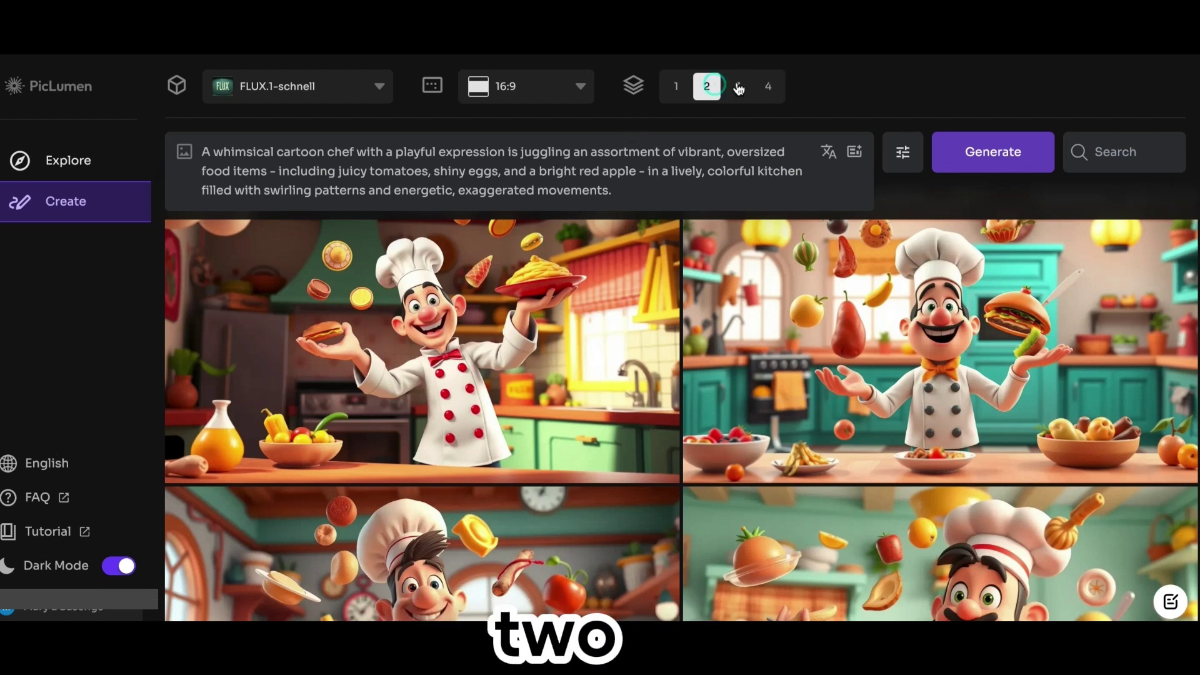
pyautogui.click(986, 153)
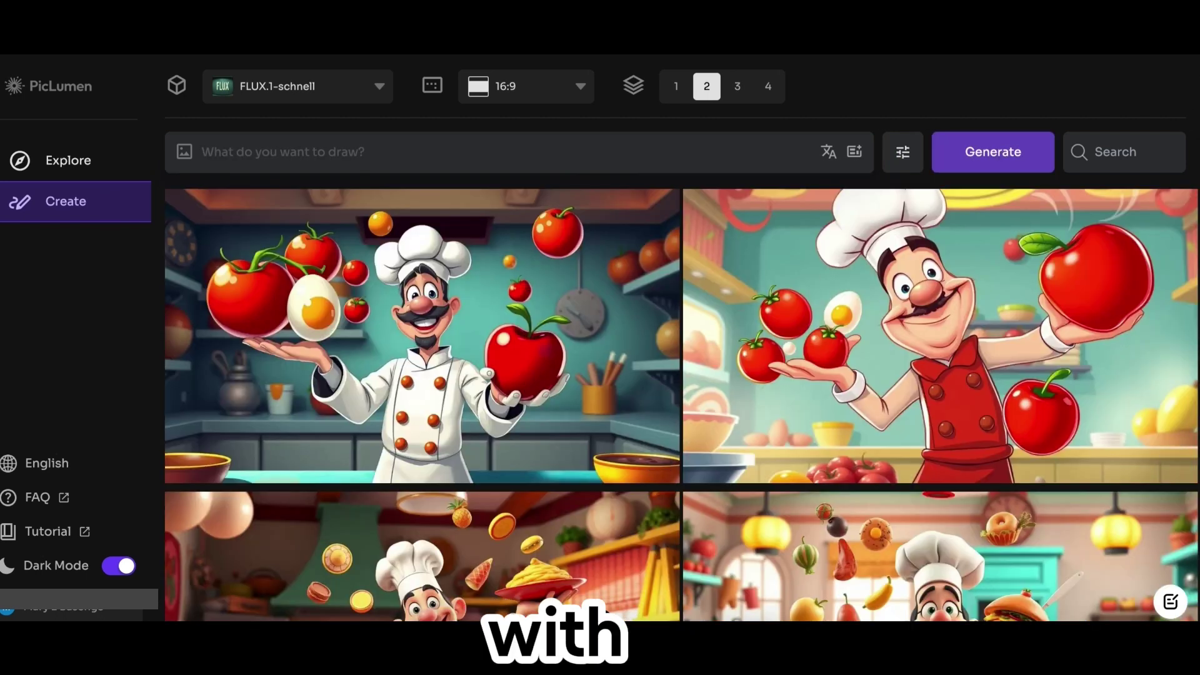
pyautogui.scroll(-4, 681, 400)
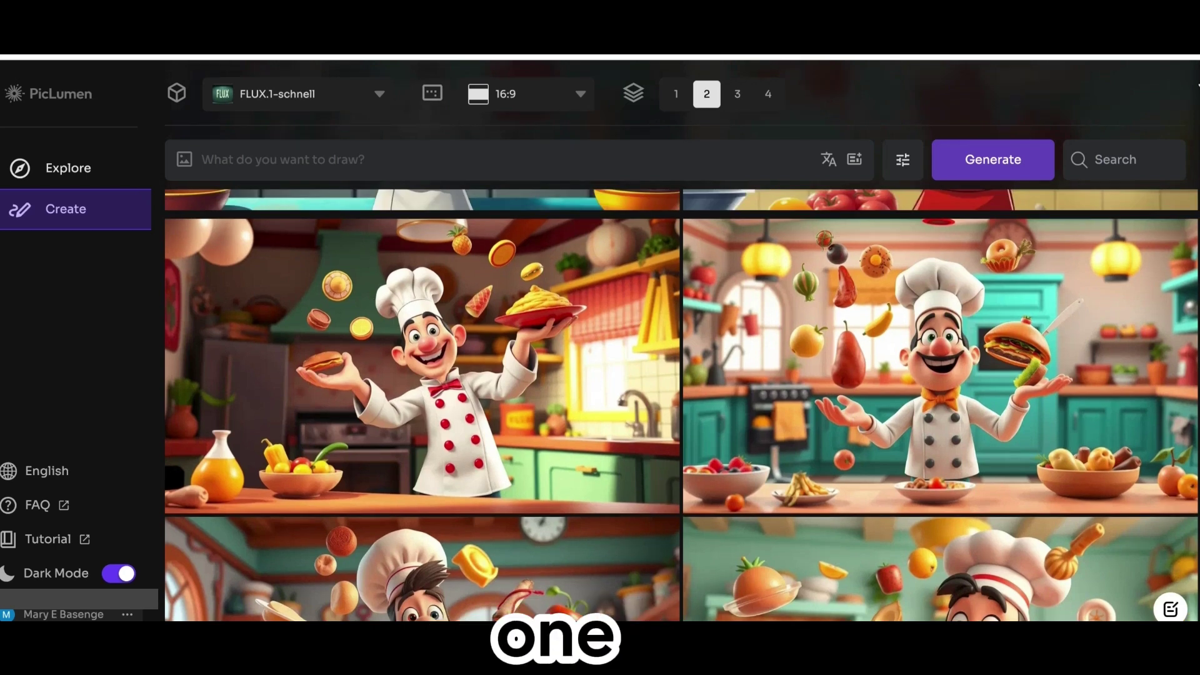
pyautogui.scroll(4, 1110, 69)
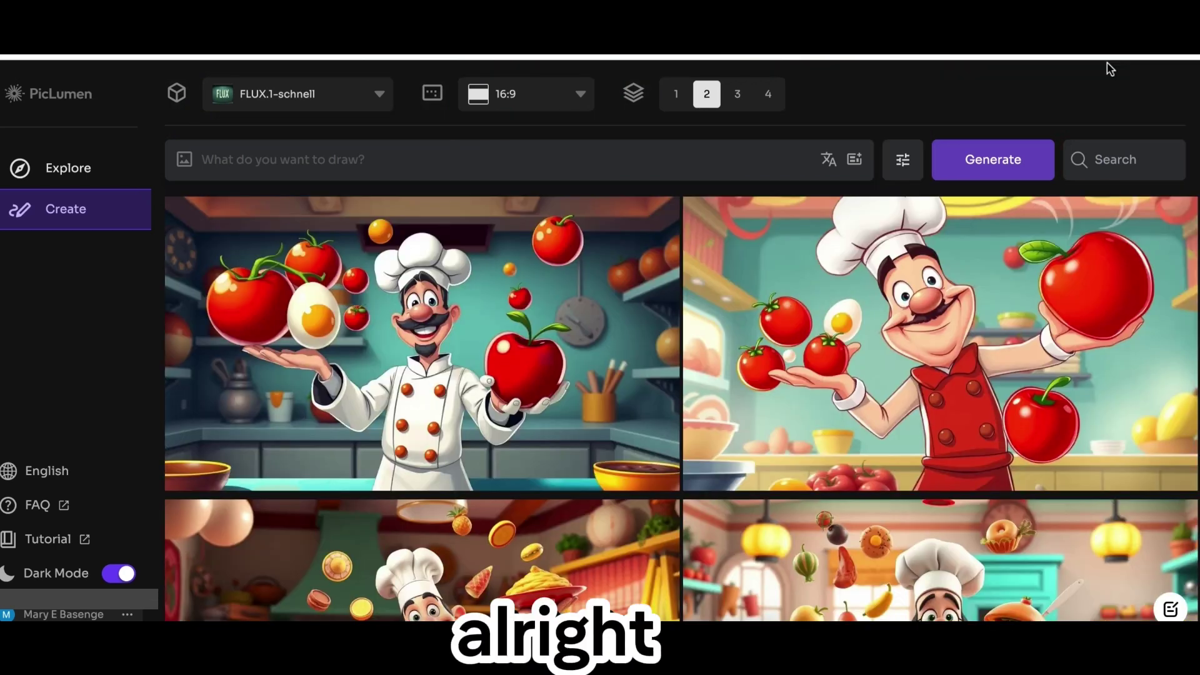
# - Generate images from the prompt "photo realist portrait of a man in a vintage suit, sitting in a leather armchair, warm lighting, soft shadows, 35mm lens, hyper-realistic"
pyautogui.click(618, 161)
pyautogui.write('photo realist portrait of a man in a vintage suit, sitting in a leather armchair, warm lighting, soft shadows, 35mm lens, hyper-realistic')
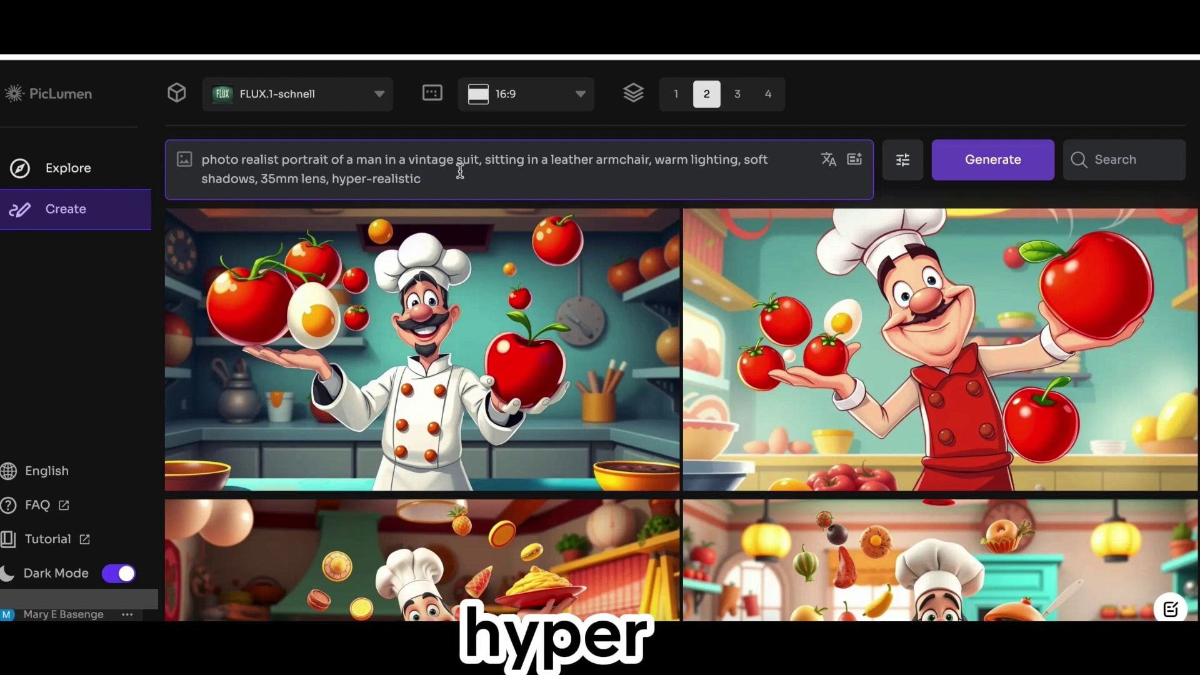
pyautogui.click(993, 160)
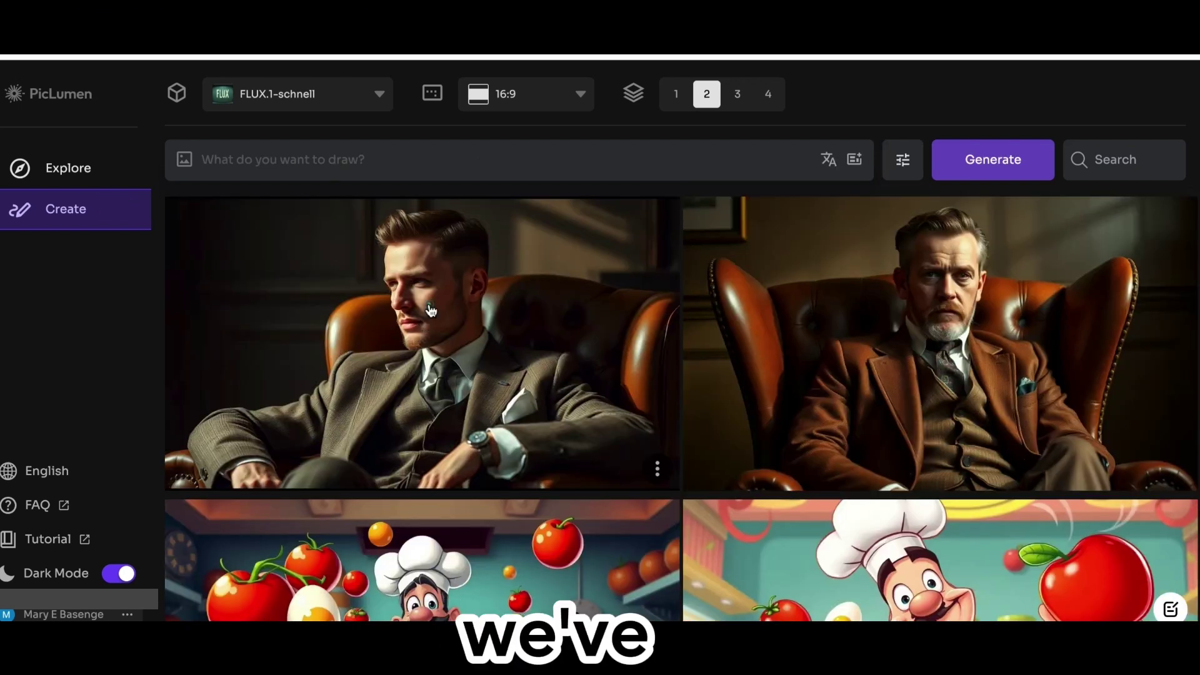
# - View both generated portraits of the man in the leather armchair at large size
pyautogui.click(431, 310)
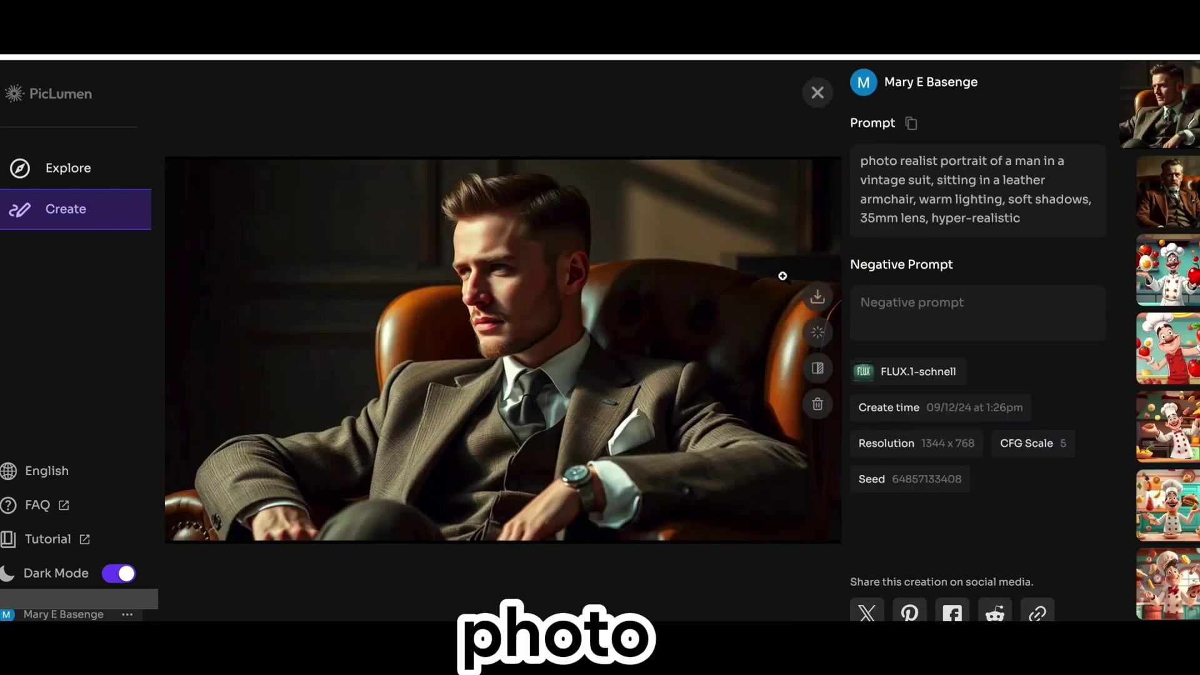
pyautogui.click(1165, 189)
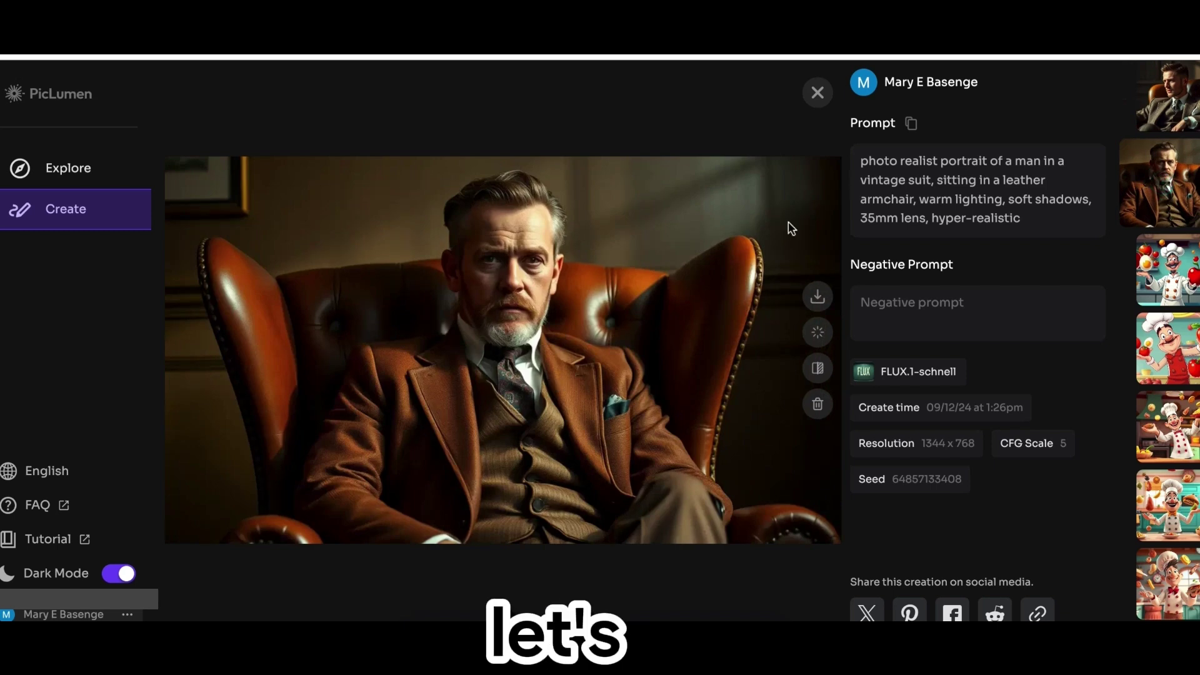
# - Load the bearded man's portrait prompt back for a remix and clear it from the prompt field
pyautogui.click(813, 338)
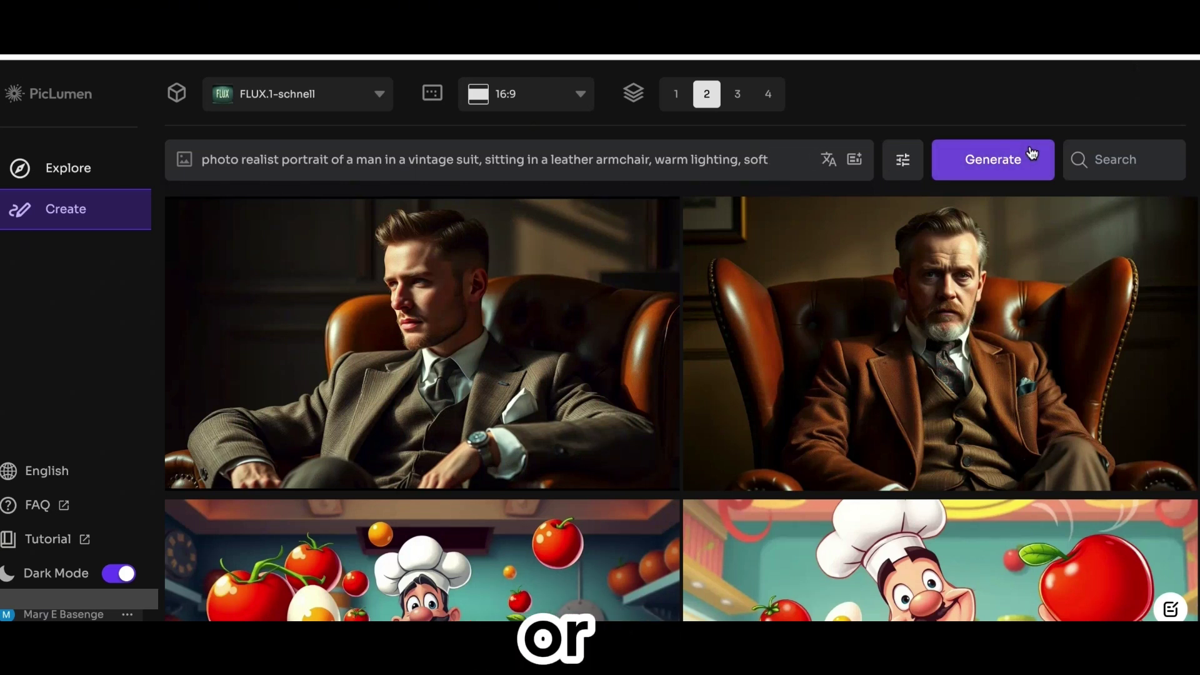
pyautogui.moveTo(811, 160); pyautogui.dragTo(198, 160)
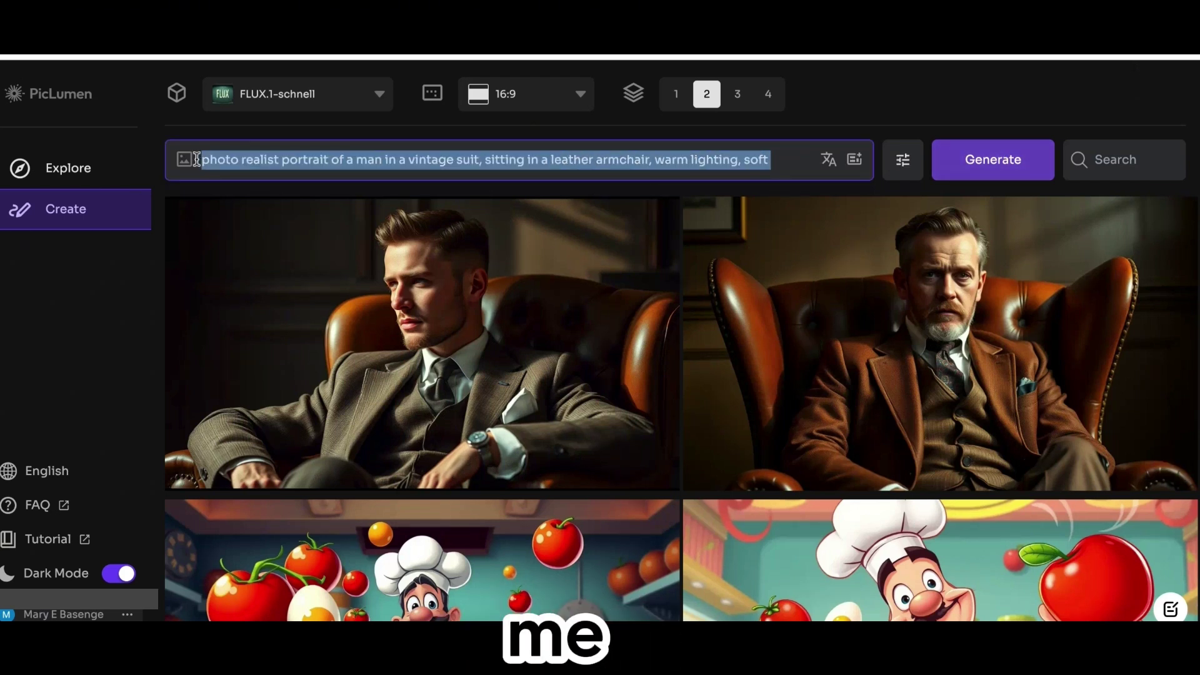
pyautogui.press('BackSpace')
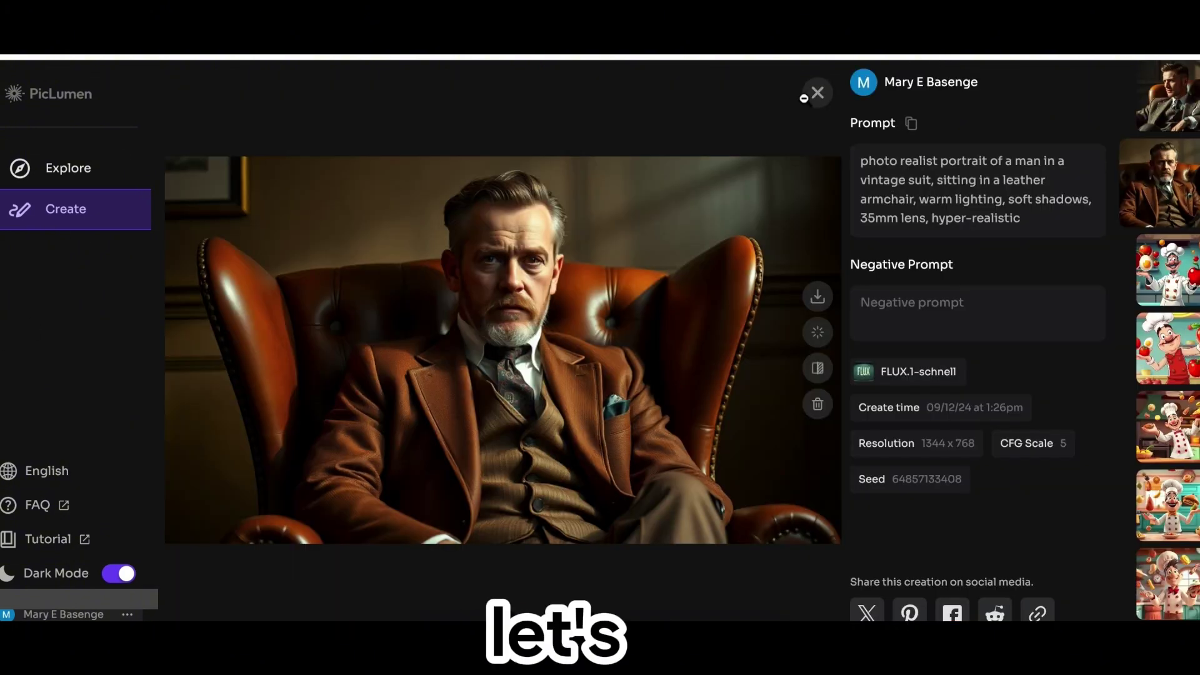
# - Generate images from the prompt "cyberpunk, neon-lit futuristic city street at night, rain falling, reflections on wet pavement, figure in a trench coat with glowing eyes, dark atmosphere"
pyautogui.click(817, 93)
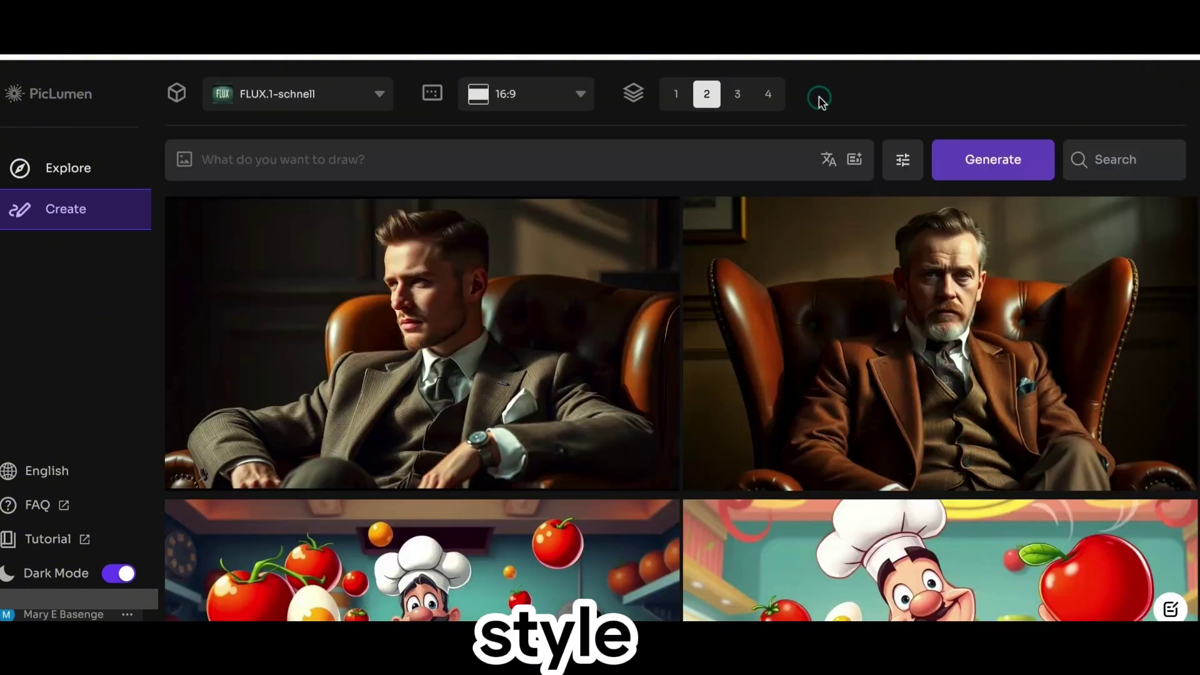
pyautogui.click(283, 150)
pyautogui.write('cyberpunk, neon-lit futuristic city street at night, rain falling, reflections on wet pavement, figure in a trench coat with glowing eyes, dark atmosphere')
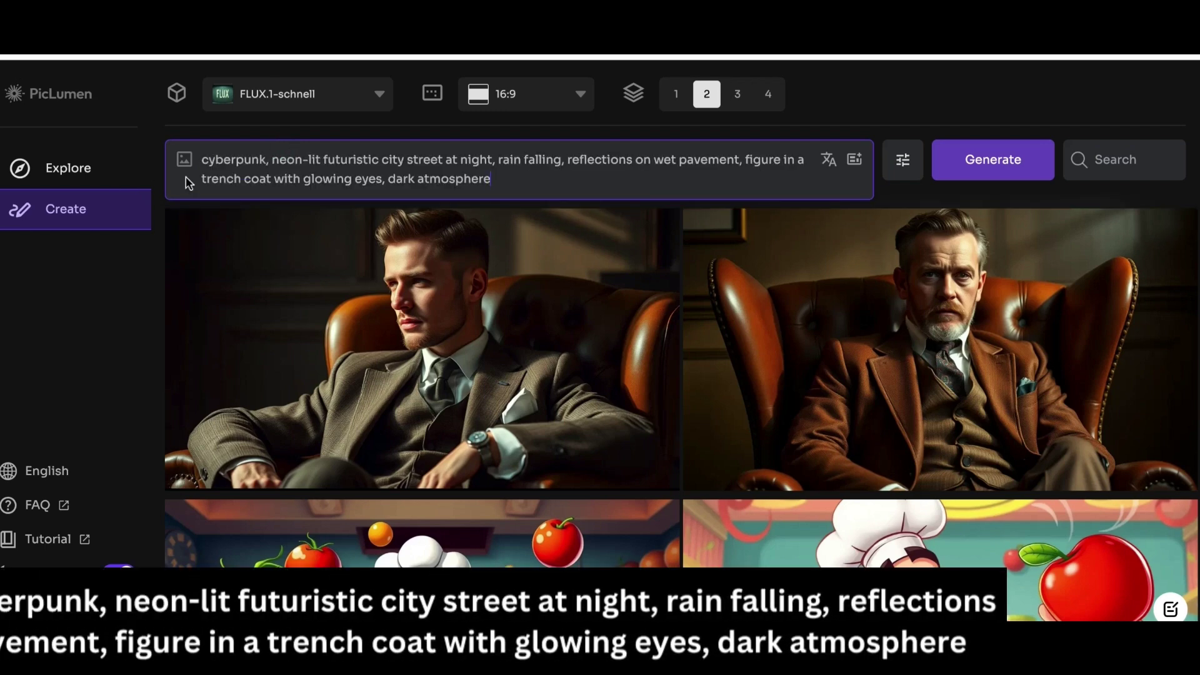
pyautogui.click(1041, 168)
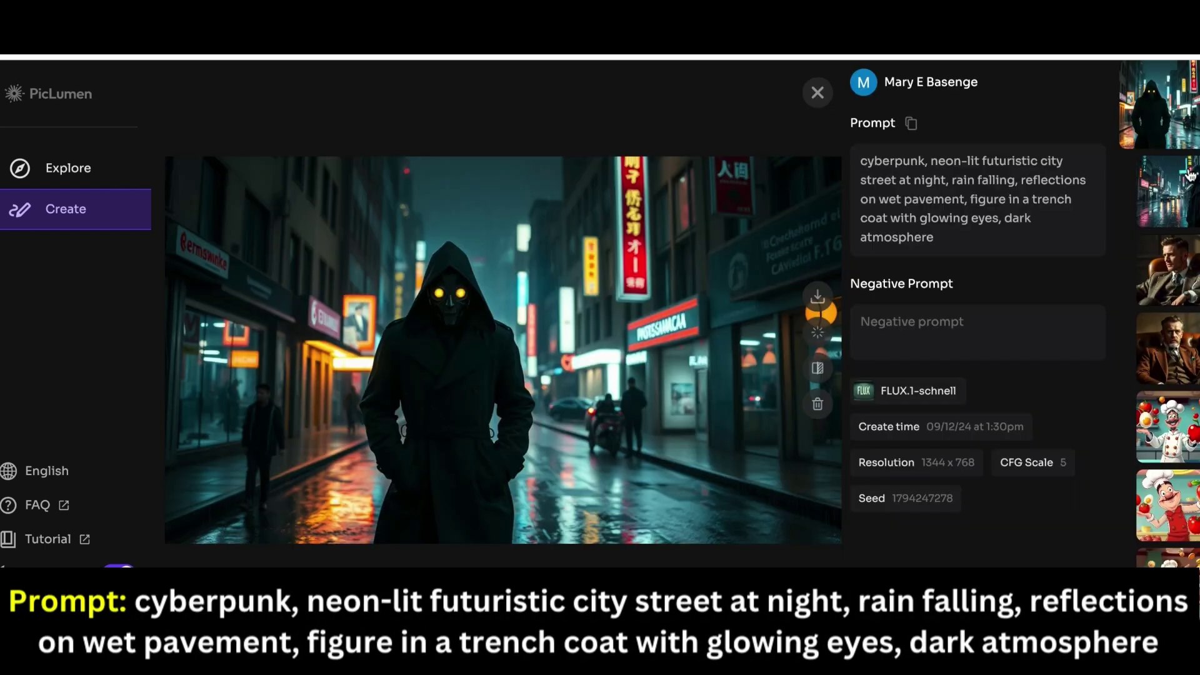
# - Compare the two generated cyberpunk street images at large size and return to the creation page
pyautogui.click(1191, 177)
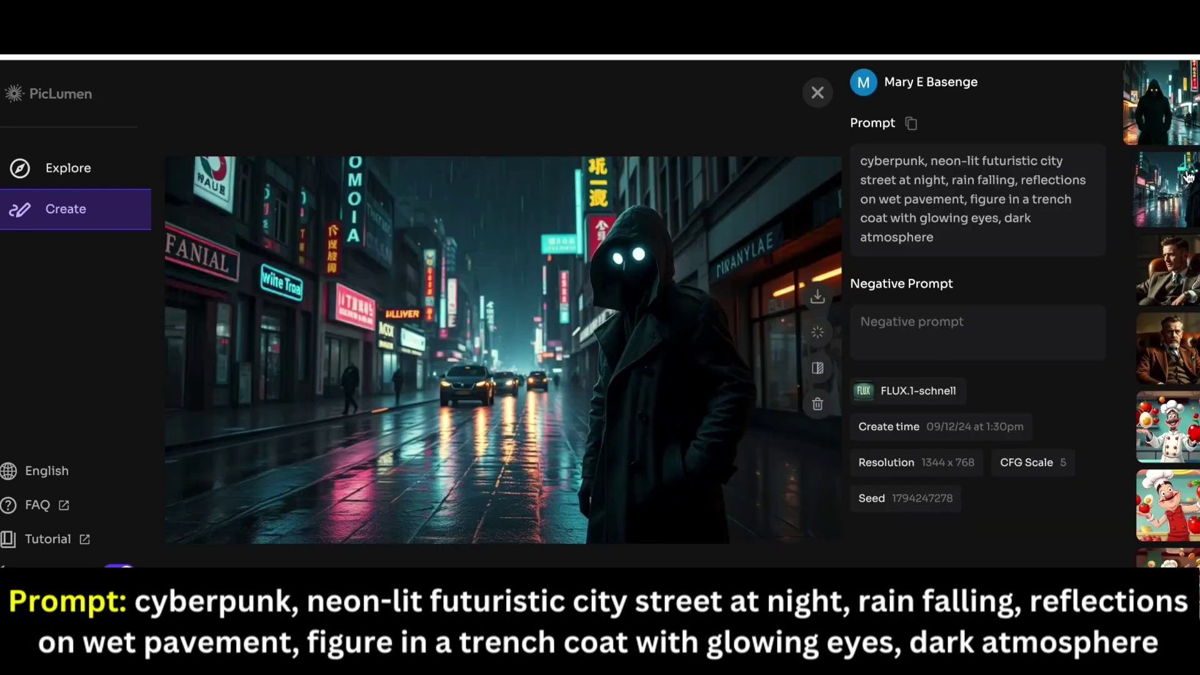
pyautogui.click(1171, 106)
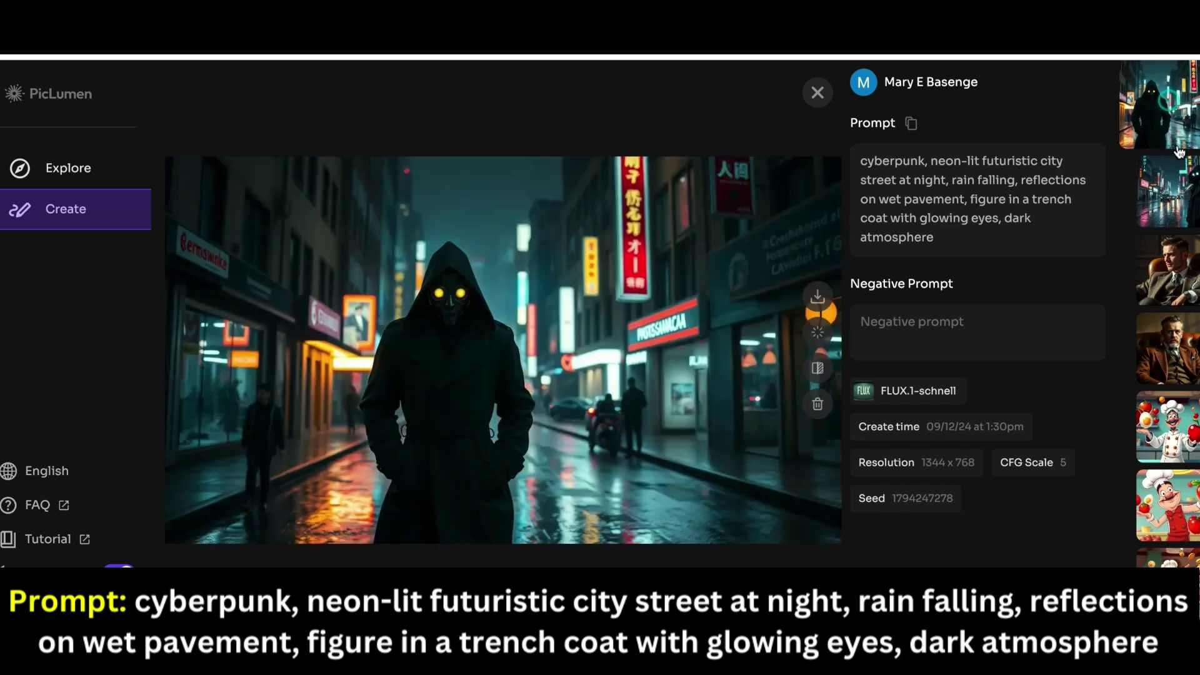
pyautogui.click(1169, 172)
pyautogui.click(1170, 109)
pyautogui.click(817, 92)
# - Enter the same cyberpunk trench coat prompt again, enhance it automatically, and generate two images from the enhanced version
pyautogui.click(446, 157)
pyautogui.write('cyberpunk, neon-lit futuristic city street at night, rain falling, reflections on wet pavement, figure in a trench coat with glowing eyes, dark atmosphere')
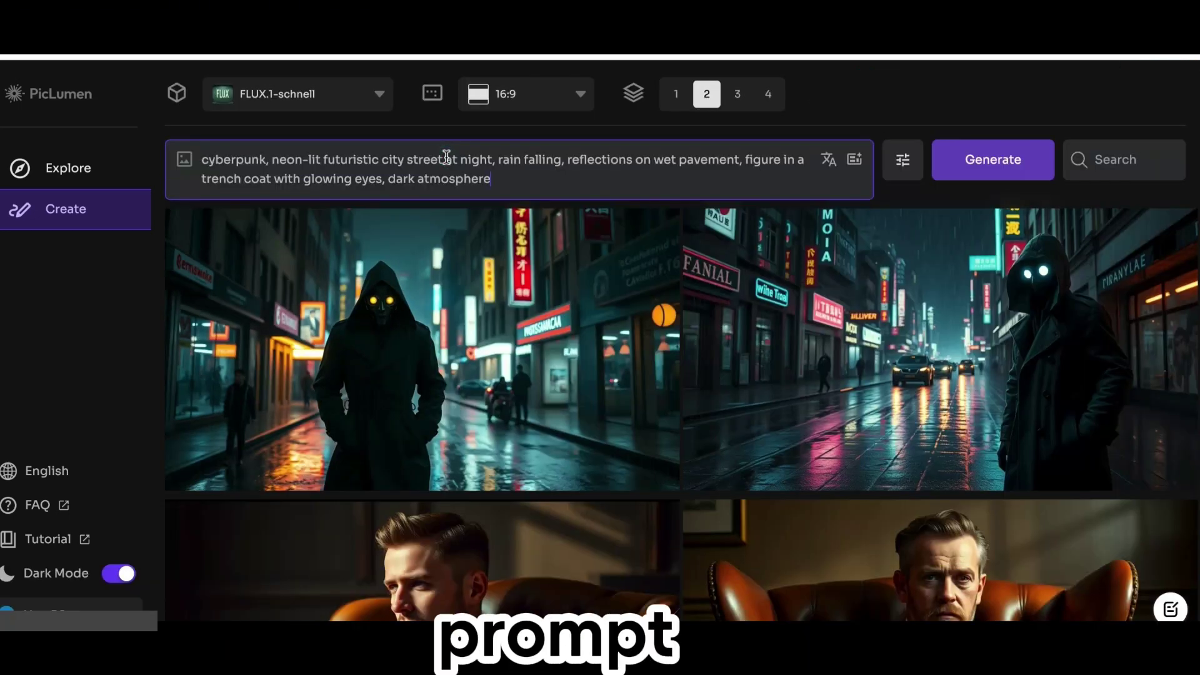
pyautogui.click(854, 161)
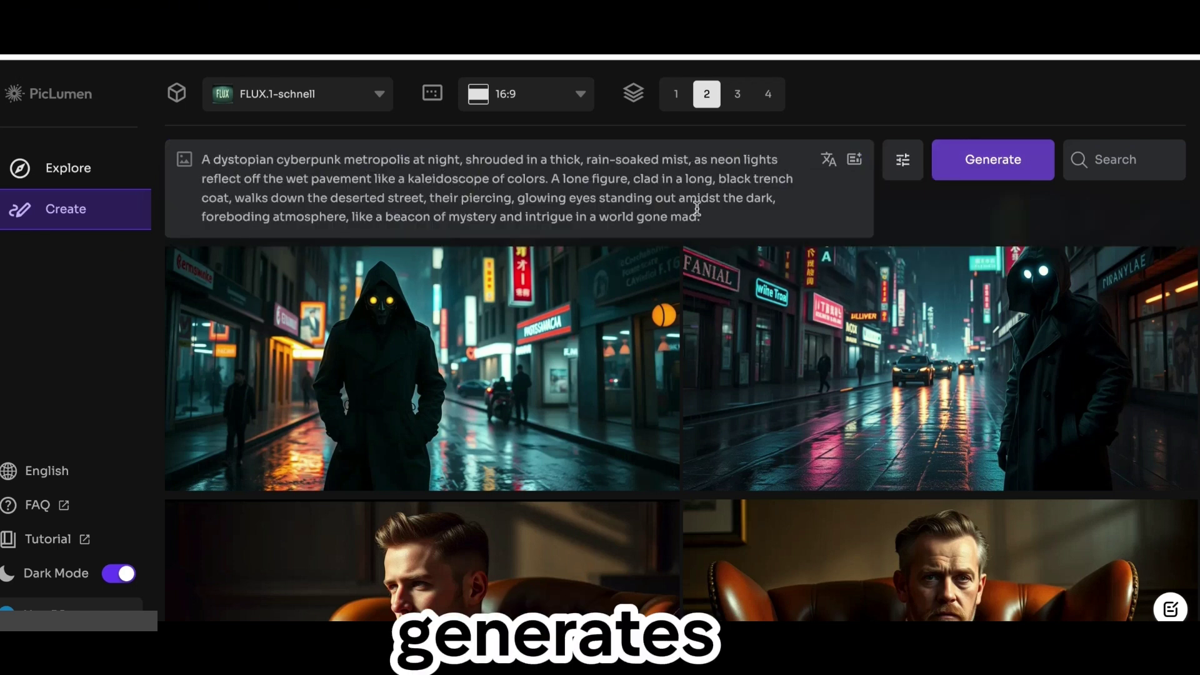
pyautogui.click(992, 159)
pyautogui.moveTo(115, 209)
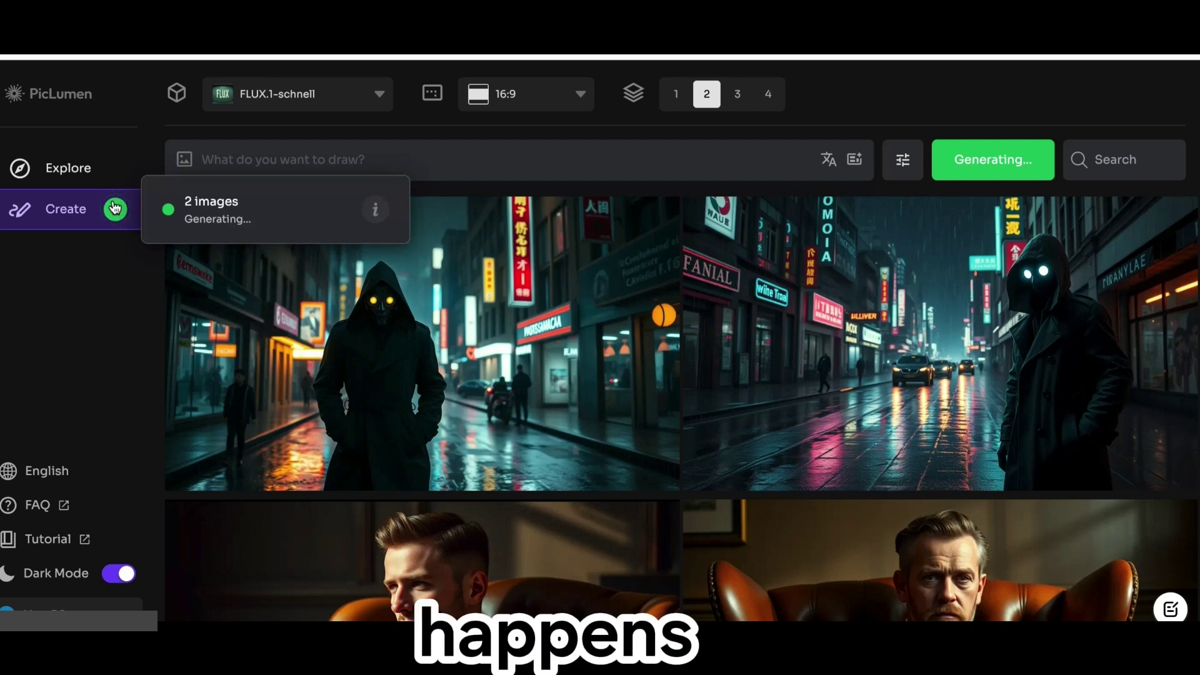
# - Compare the images from the enhanced cyberpunk prompt with those from the original prompt
pyautogui.scroll(-4, 682, 405)
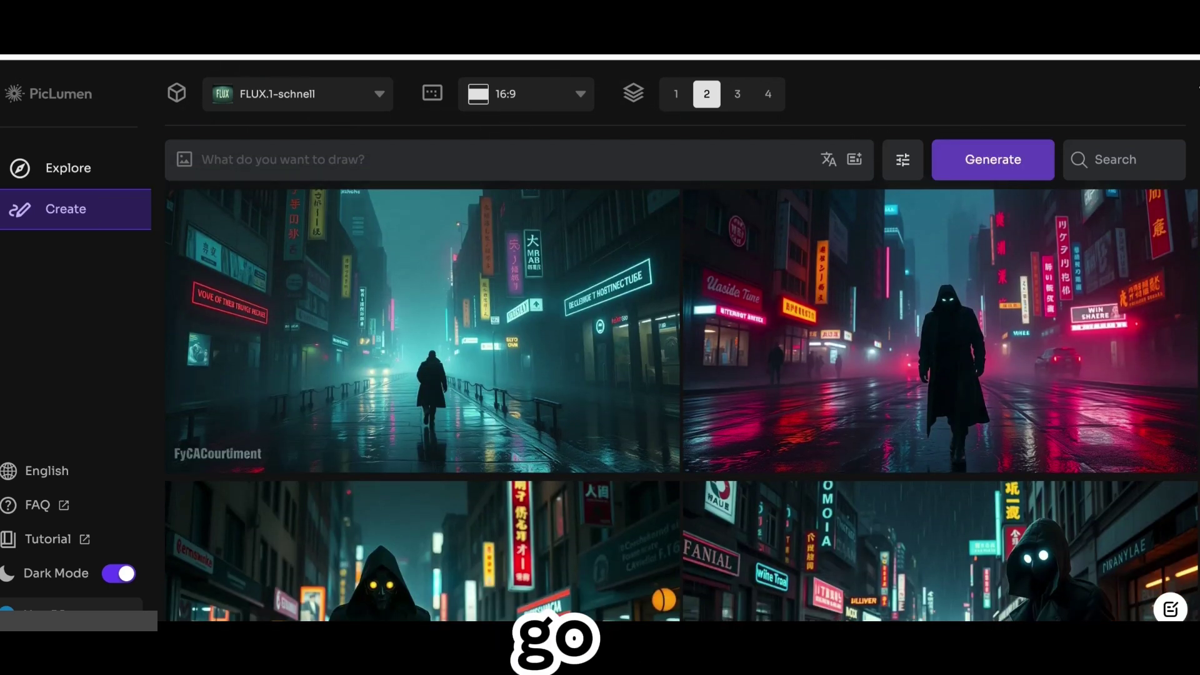
pyautogui.scroll(2, 681, 405)
pyautogui.scroll(2, 681, 405)
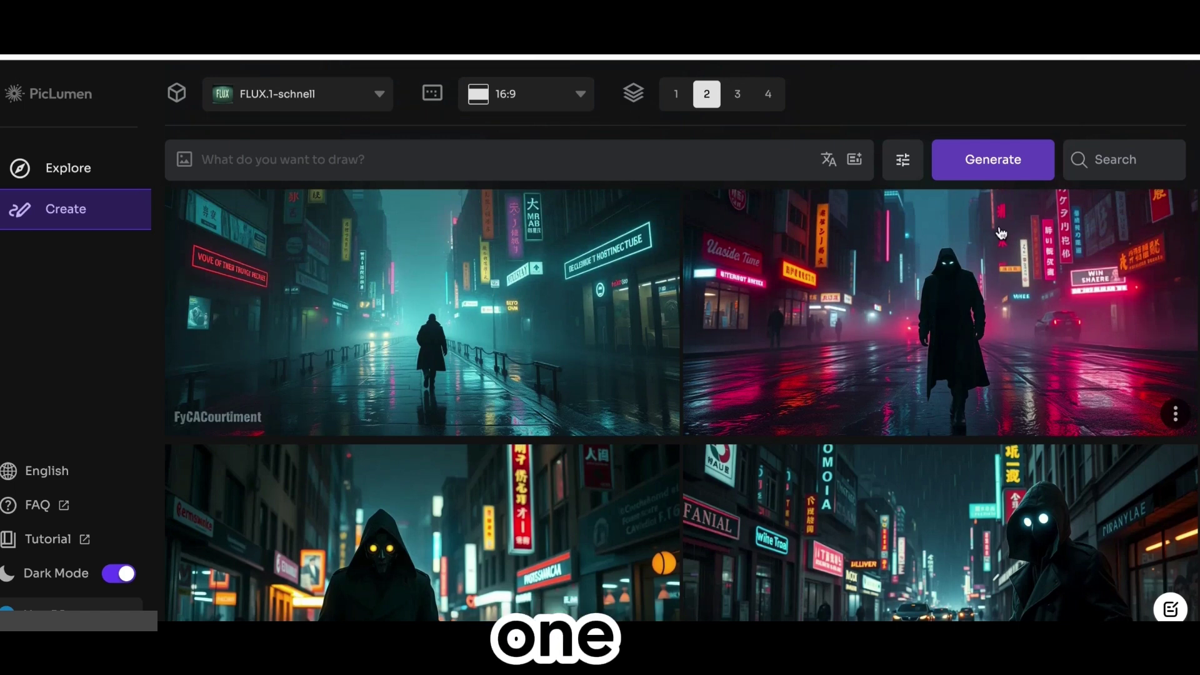
pyautogui.scroll(-4, 435, 489)
pyautogui.scroll(3, 436, 489)
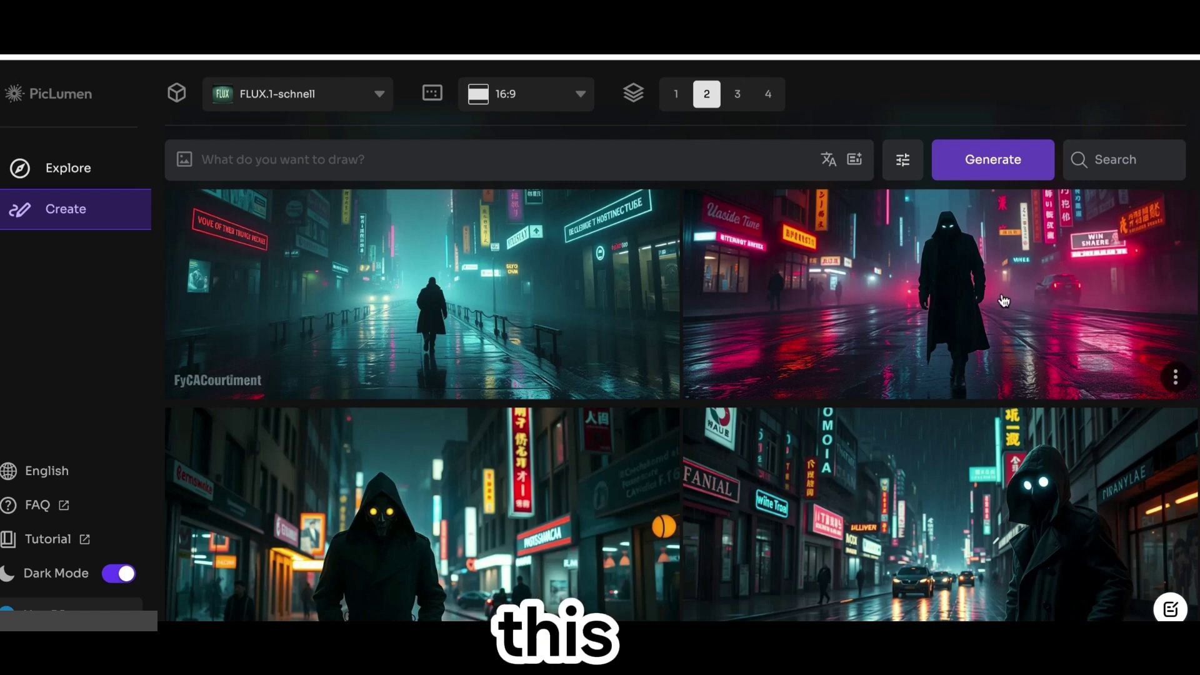
pyautogui.scroll(1, 681, 405)
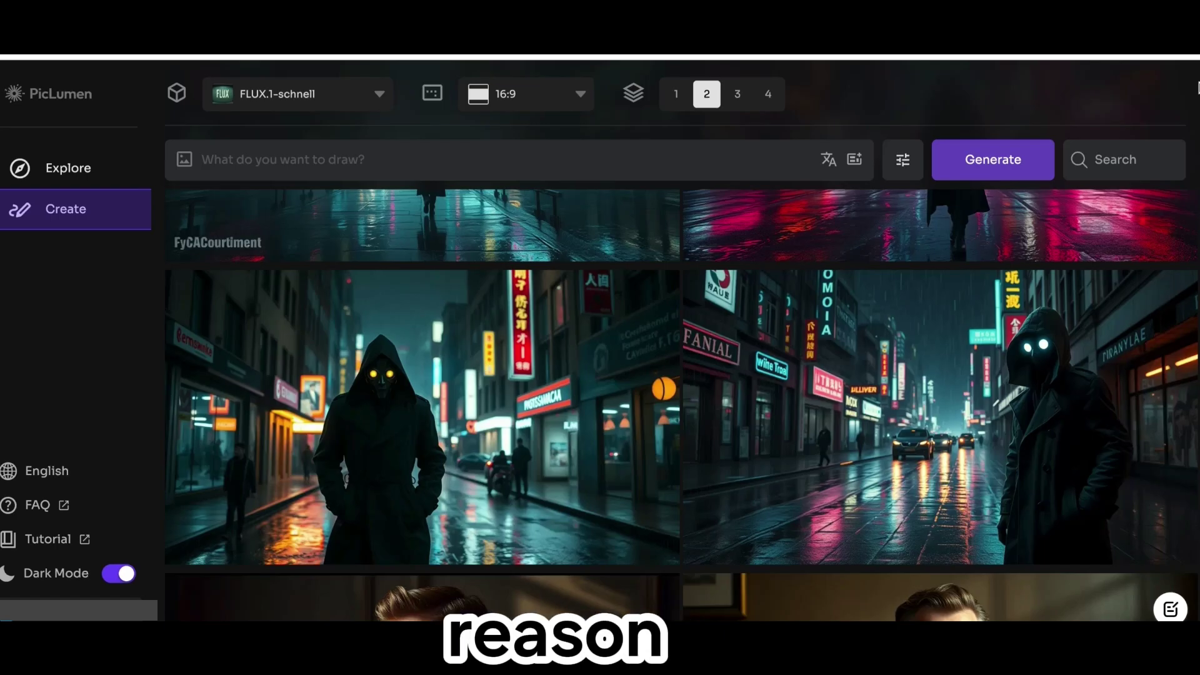
# - Generate images from the prompt "anime style of young girl in a fantasy forest, glowing fireflies surrounding her, large eyes, vibrant colors, detailed background, magical atmosphere"
pyautogui.click(441, 161)
pyautogui.write('anime style of young girl in a fantasy forest, glowing fireflies surrounding her, large eyes, vibrant colors, detailed background, magical atmosphere')
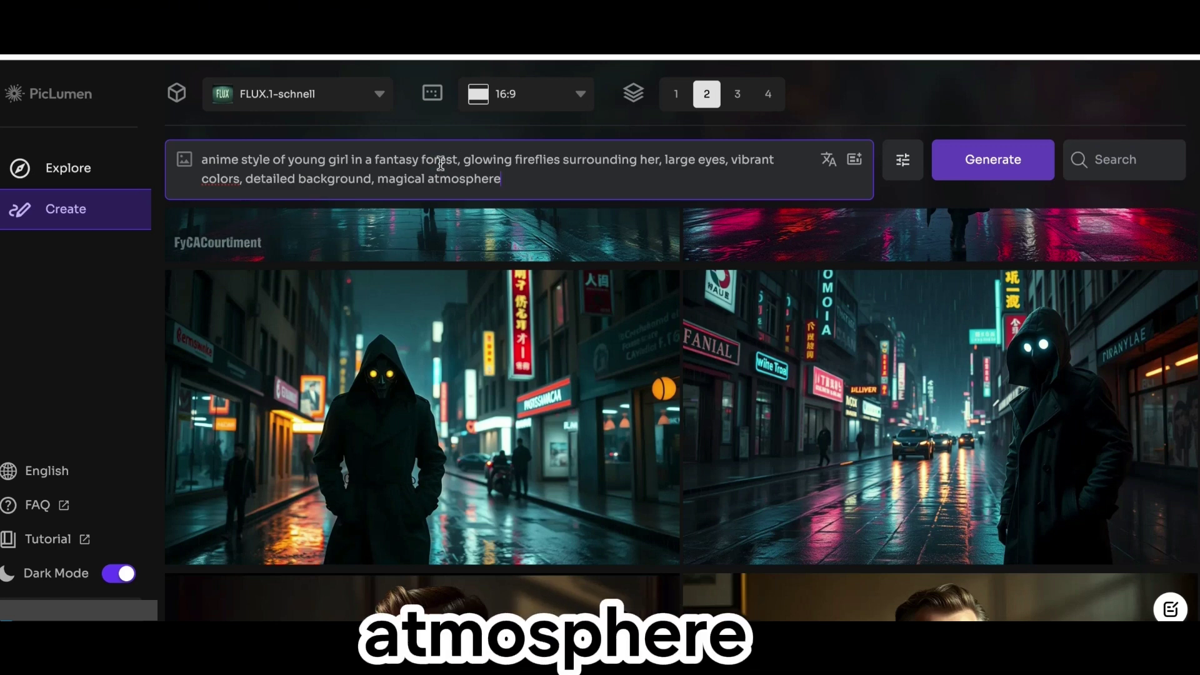
pyautogui.click(978, 160)
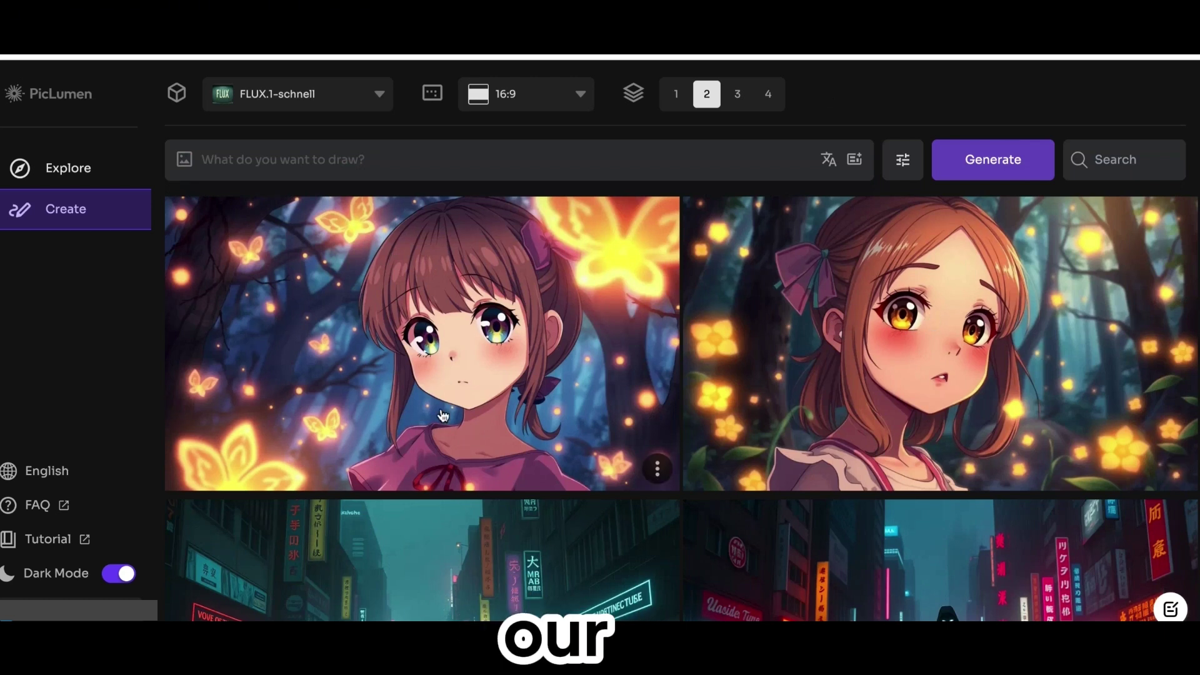
# - Generate two images from an automatically enhanced version of the same anime forest girl prompt and view both at large size
pyautogui.click(573, 168)
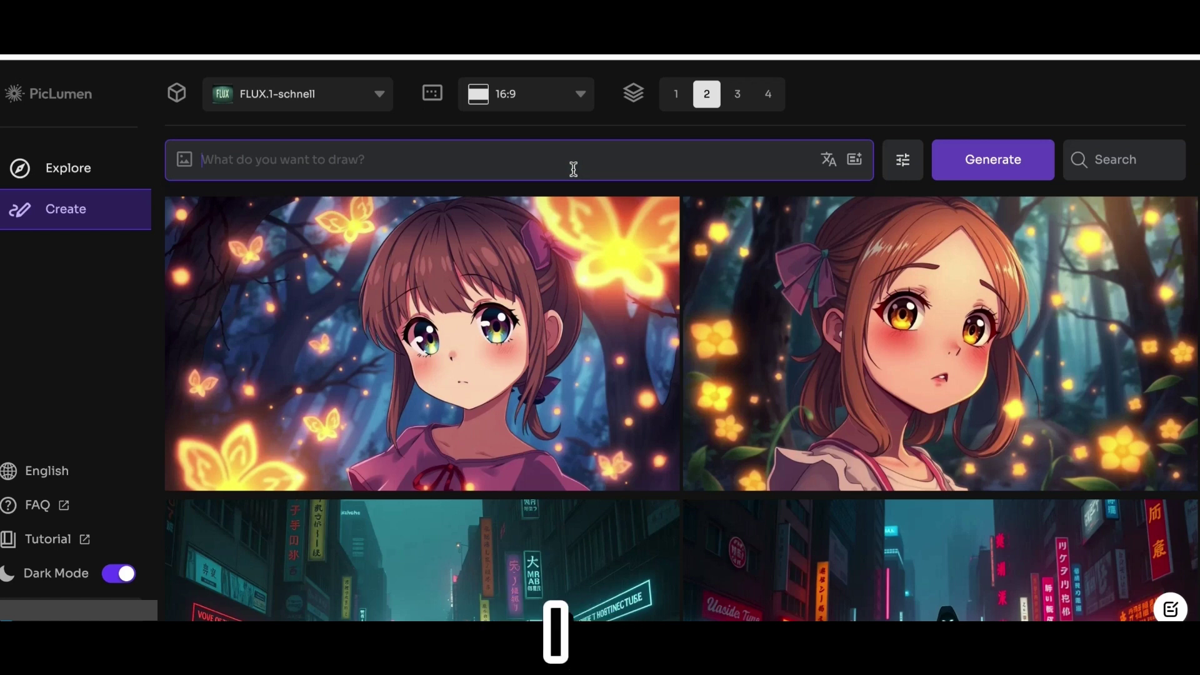
pyautogui.write('anime style of young girl in a fantasy forest, glowing fireflies surrounding her, large eyes, vibrant colors, detailed background, magical atmosphere')
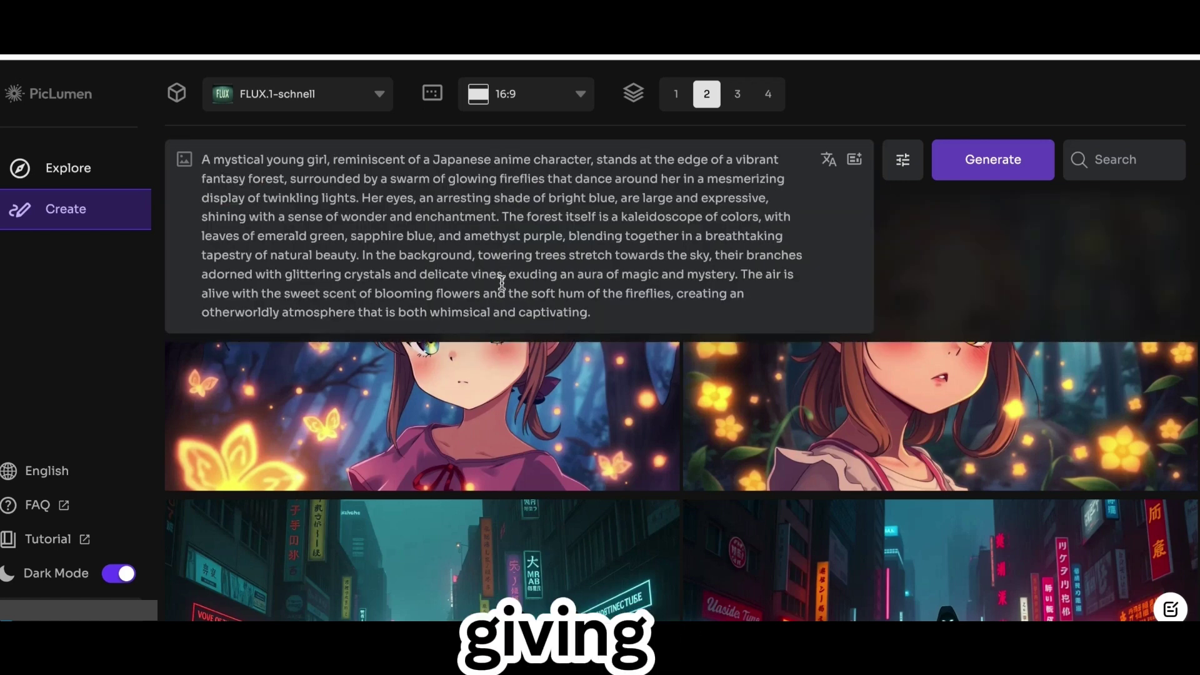
pyautogui.click(973, 162)
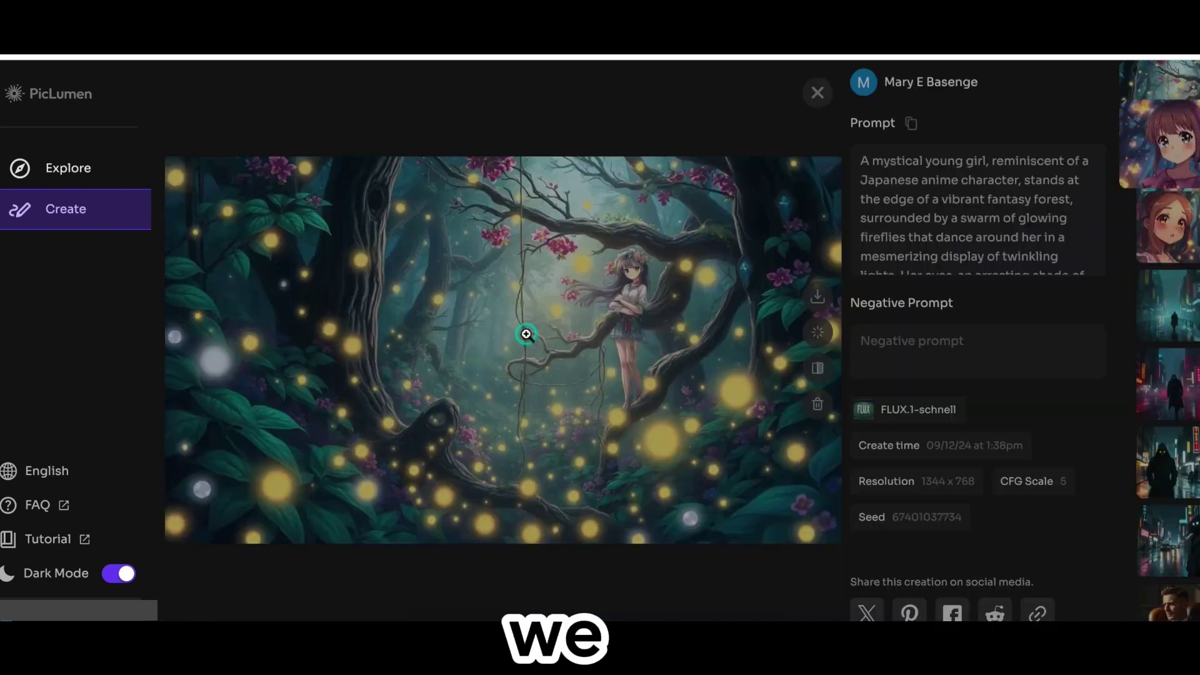
pyautogui.click(526, 334)
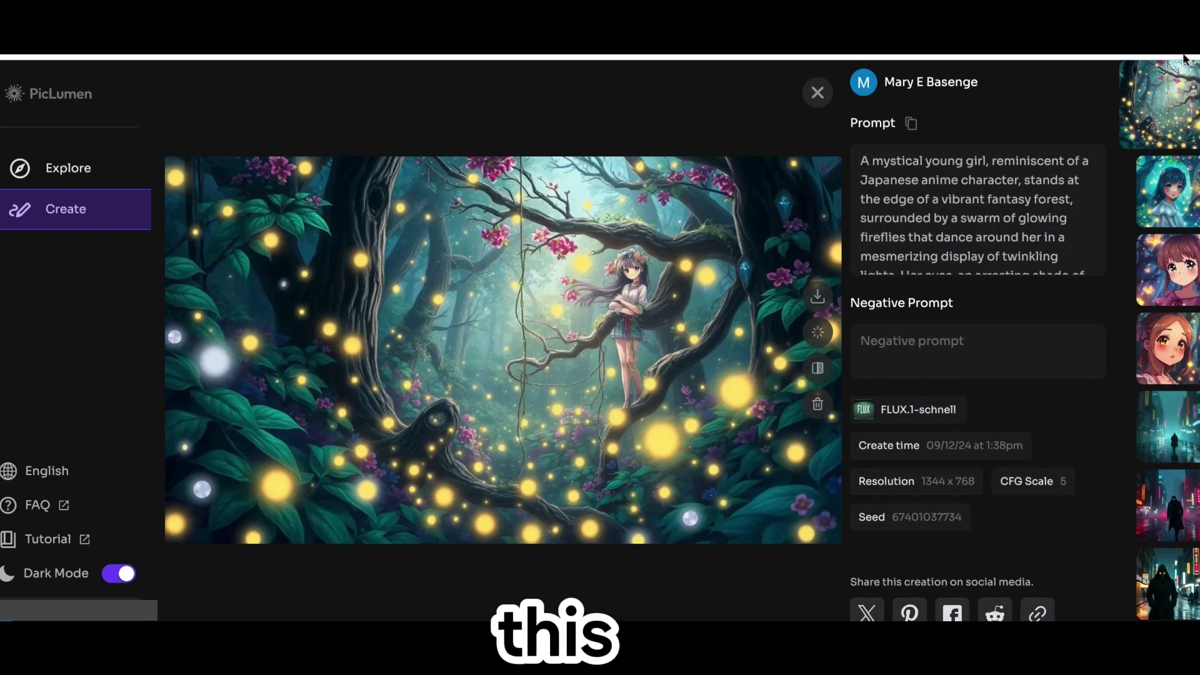
pyautogui.click(1183, 203)
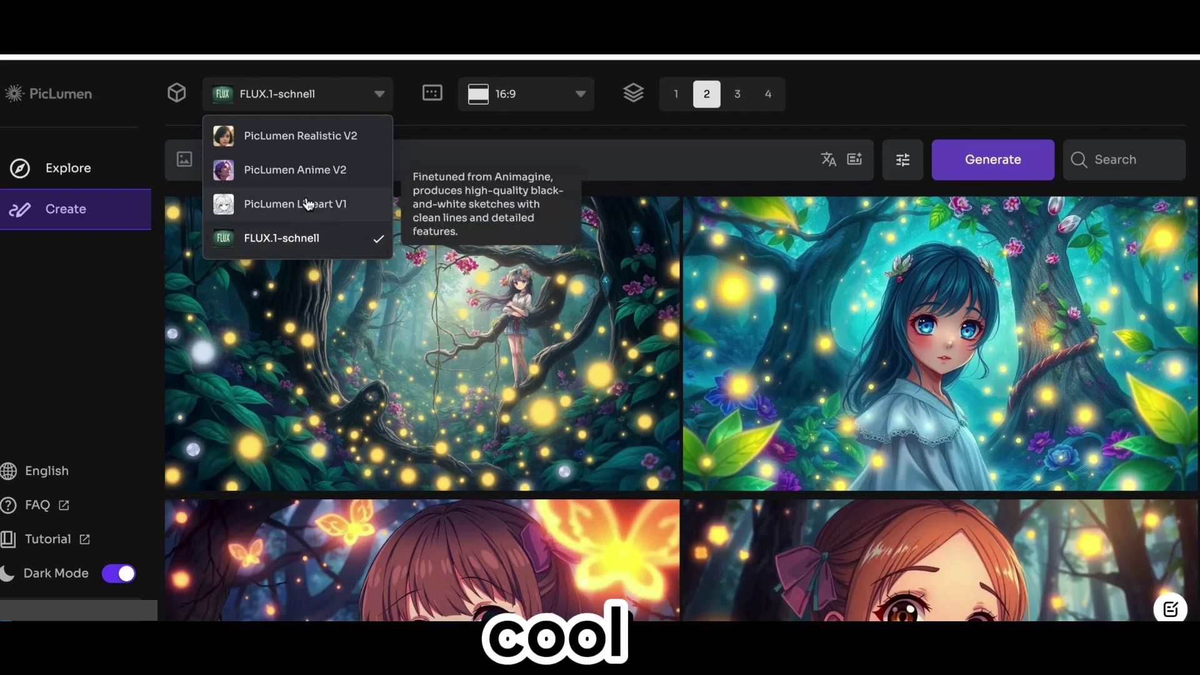
# - Switch the model to PicLumen Lineart V1 and generate two images from the original anime fantasy forest girl prompt
pyautogui.moveTo(286, 212)
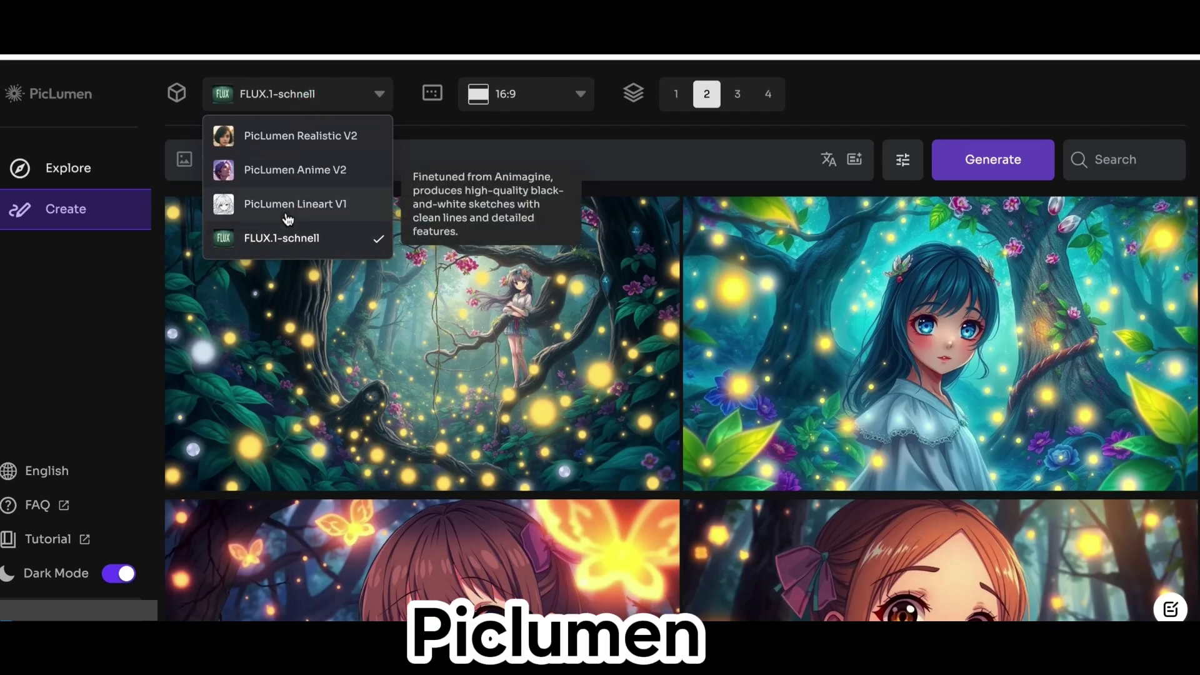
pyautogui.click(340, 206)
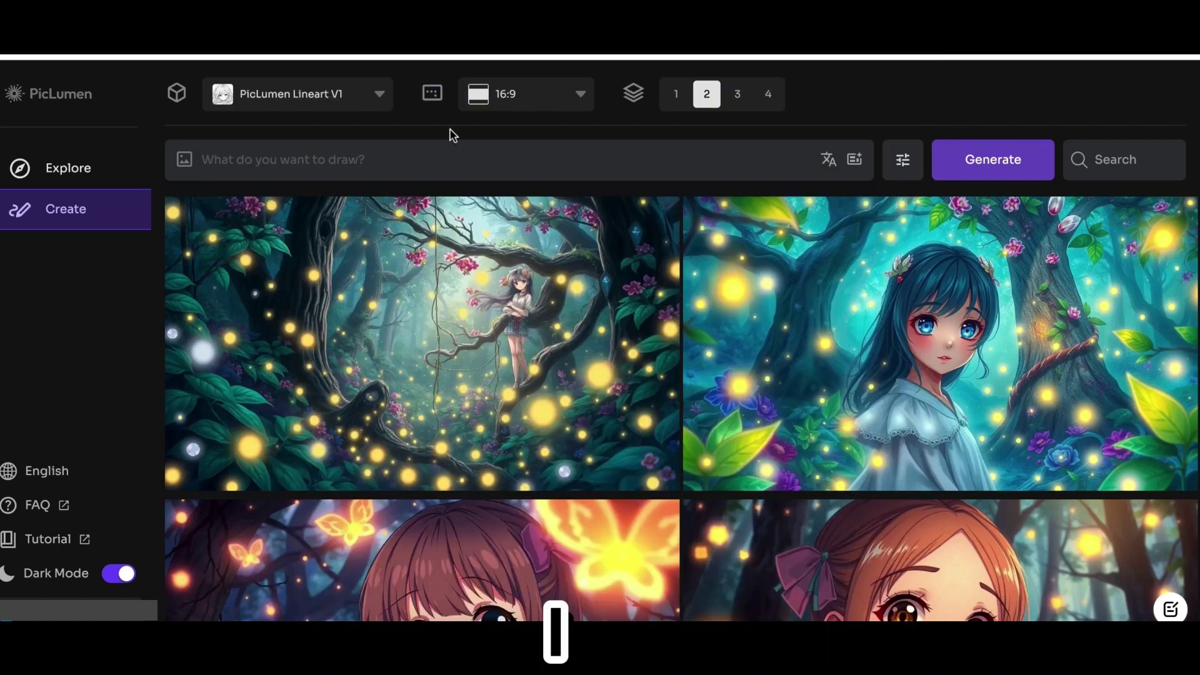
pyautogui.click(329, 166)
pyautogui.write('anime style of young girl in a fantasy forest, glowing fireflies surrounding her, large eyes, vibrant colors, detailed background, magical atmosphere')
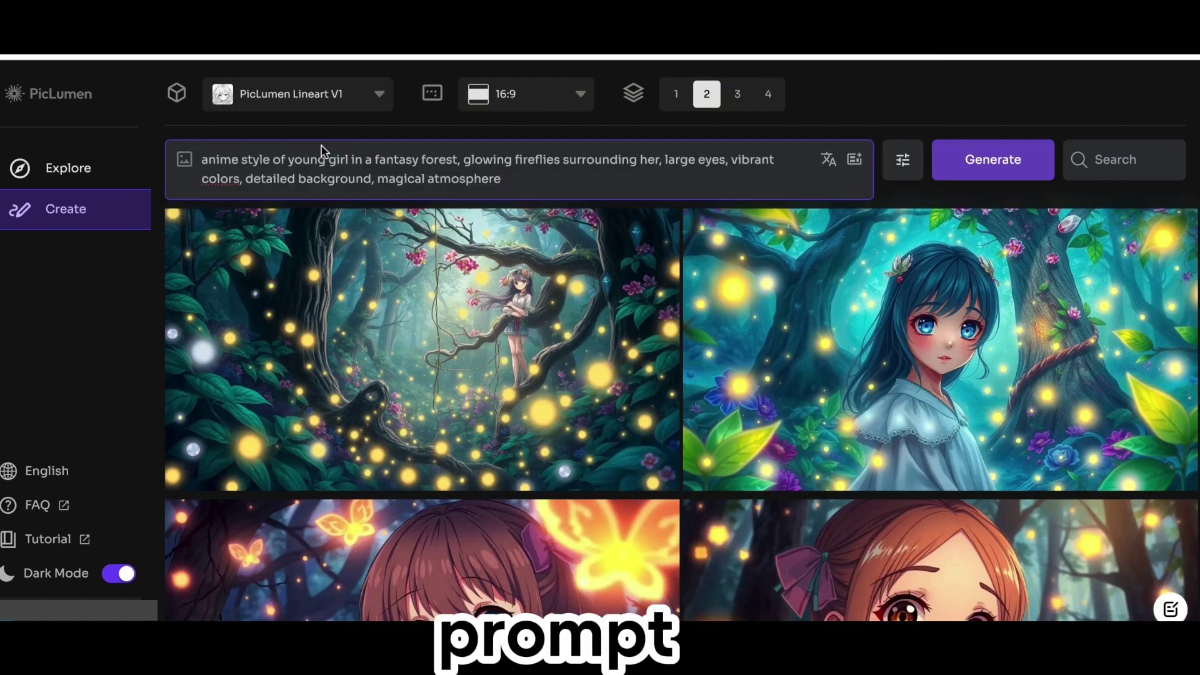
pyautogui.click(1004, 161)
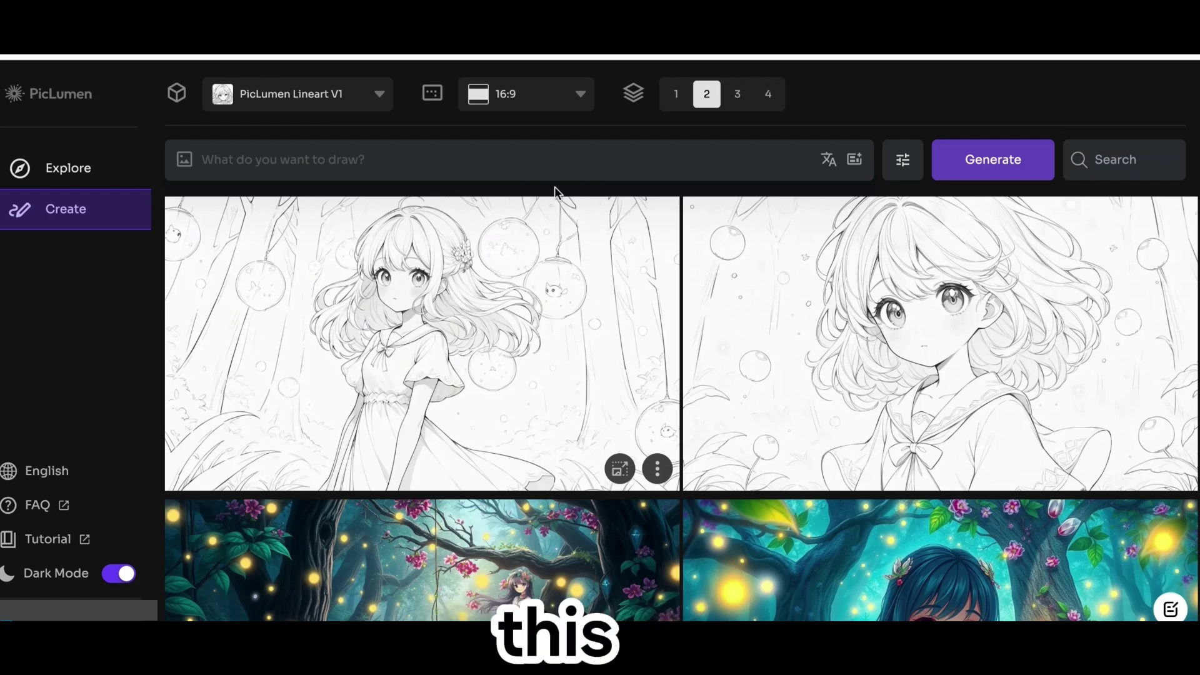
pyautogui.click(380, 95)
pyautogui.click(466, 133)
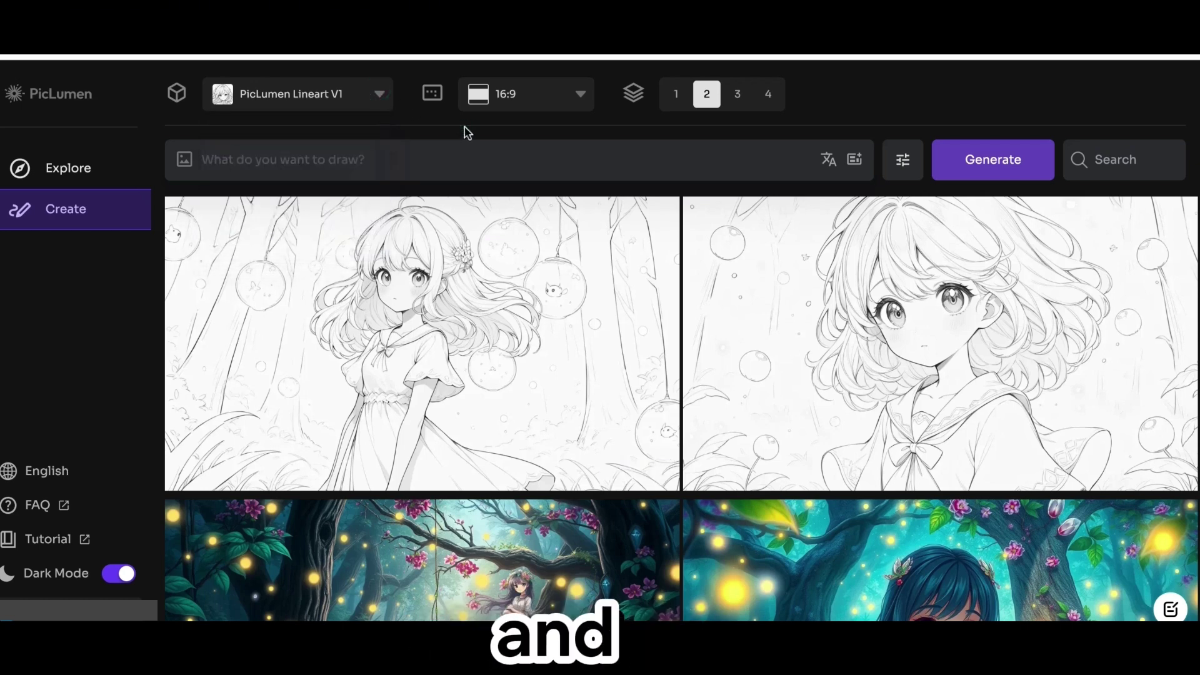